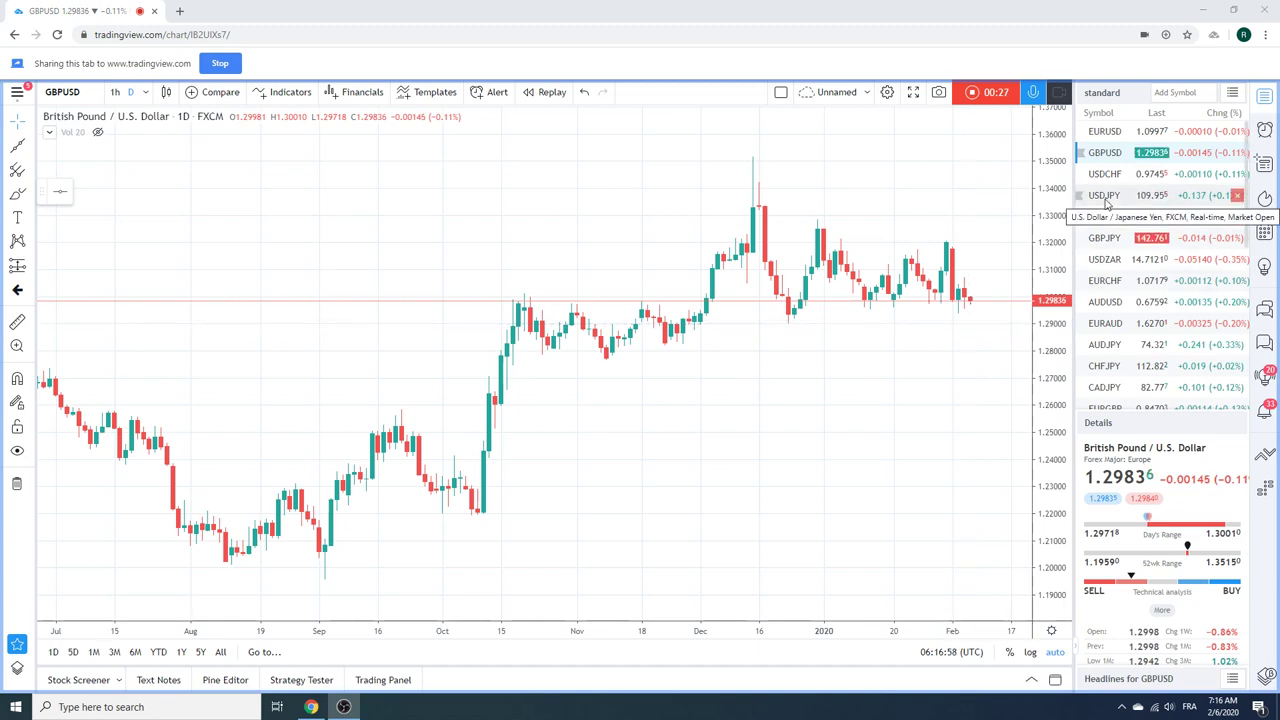
Load the USDJPY daily chart from the watchlist in place of GBPUSD.
{"action": "left_click", "coordinate": [1107, 200]}
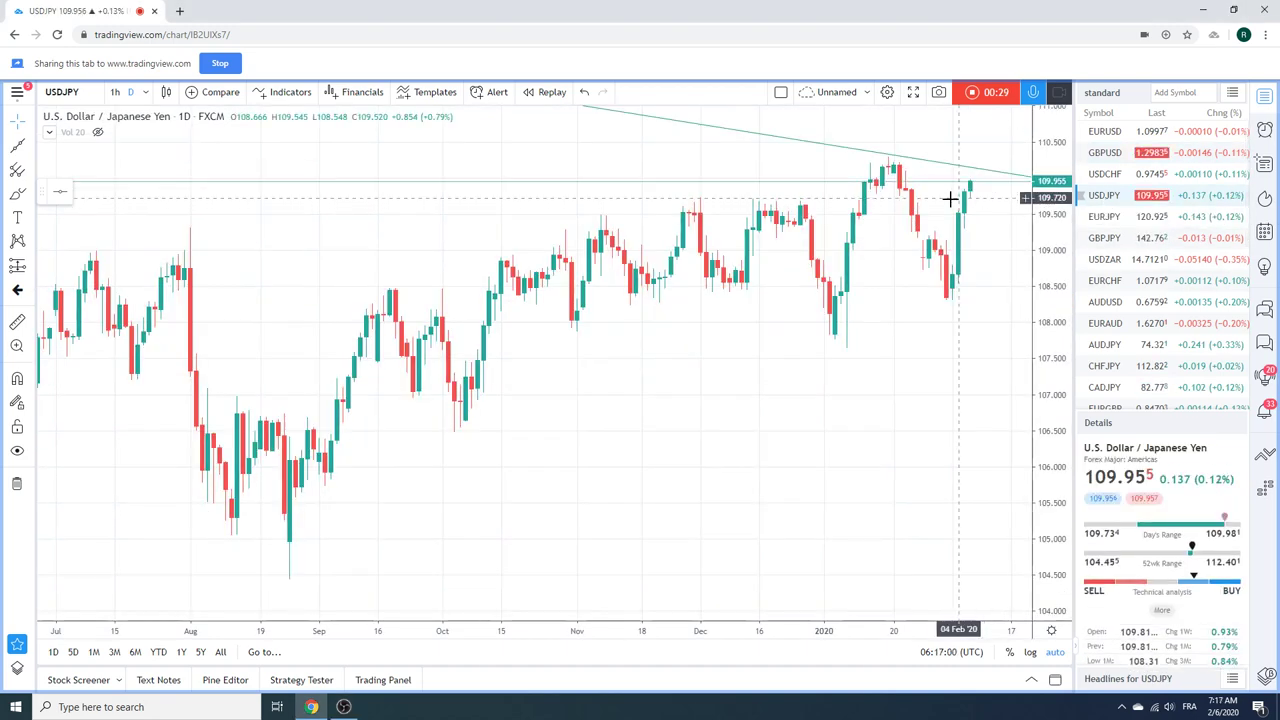
{"action": "scroll", "coordinate": [816, 244], "scroll_direction": "down", "scroll_amount": 3}
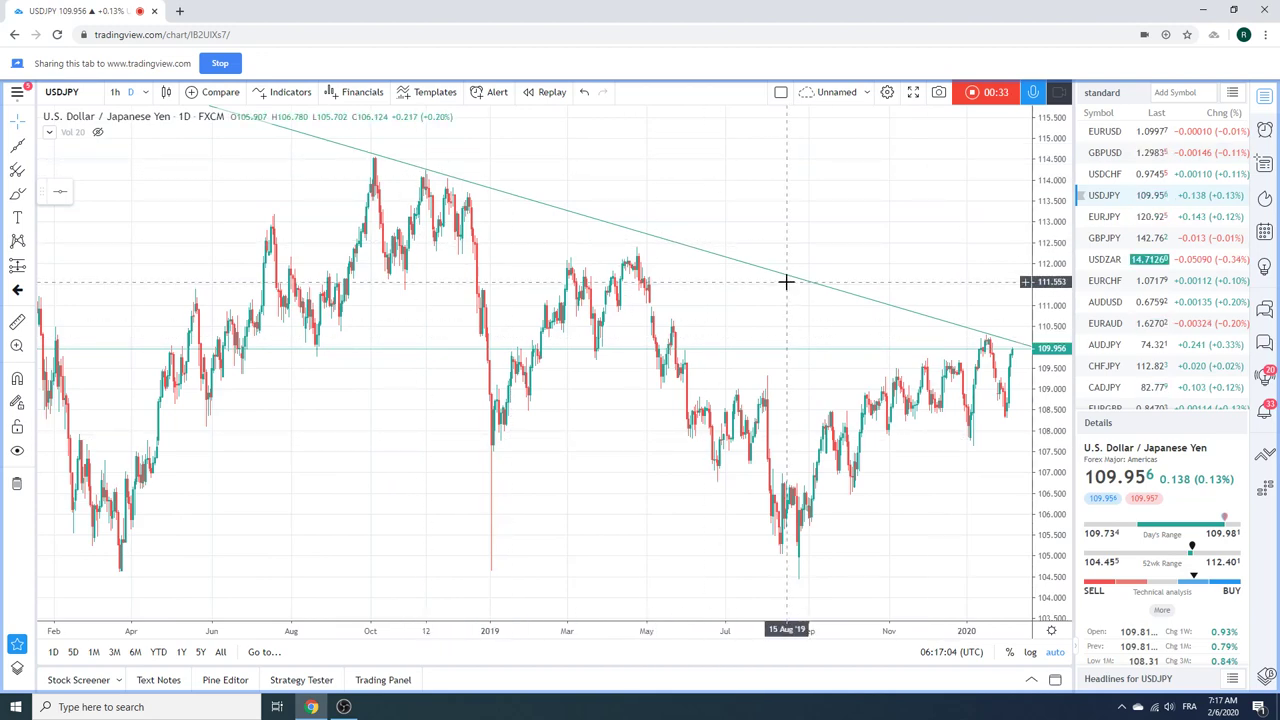
{"action": "scroll", "coordinate": [786, 282], "scroll_direction": "down", "scroll_amount": 5}
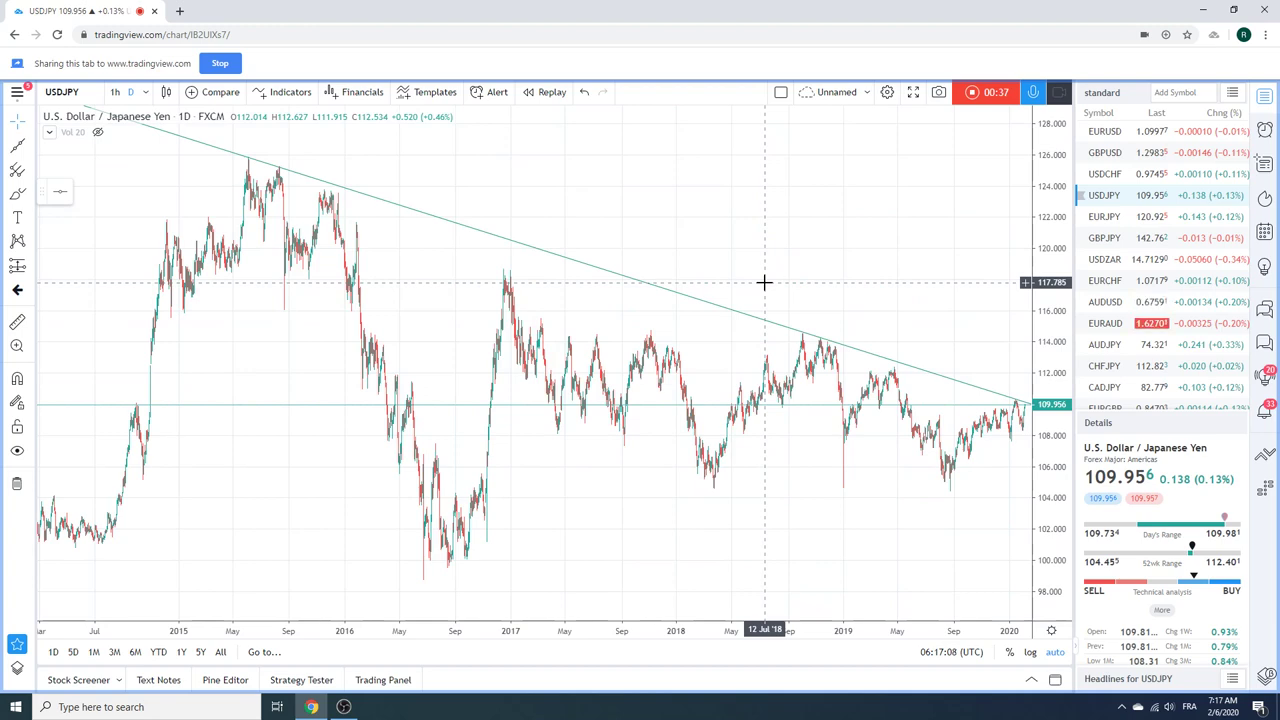
{"action": "scroll", "coordinate": [764, 282], "scroll_direction": "up", "scroll_amount": 5}
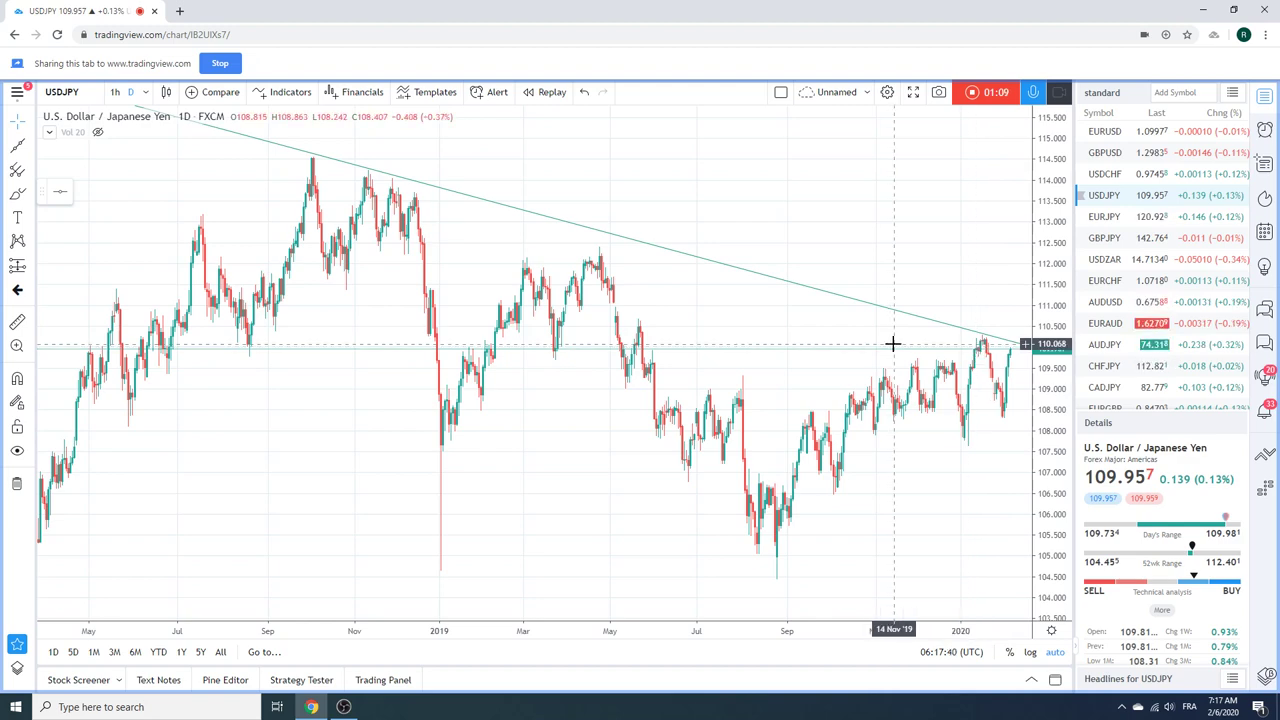
{"action": "scroll", "coordinate": [892, 344], "scroll_direction": "down", "scroll_amount": 2}
{"action": "scroll", "coordinate": [892, 344], "scroll_direction": "up", "scroll_amount": 2}
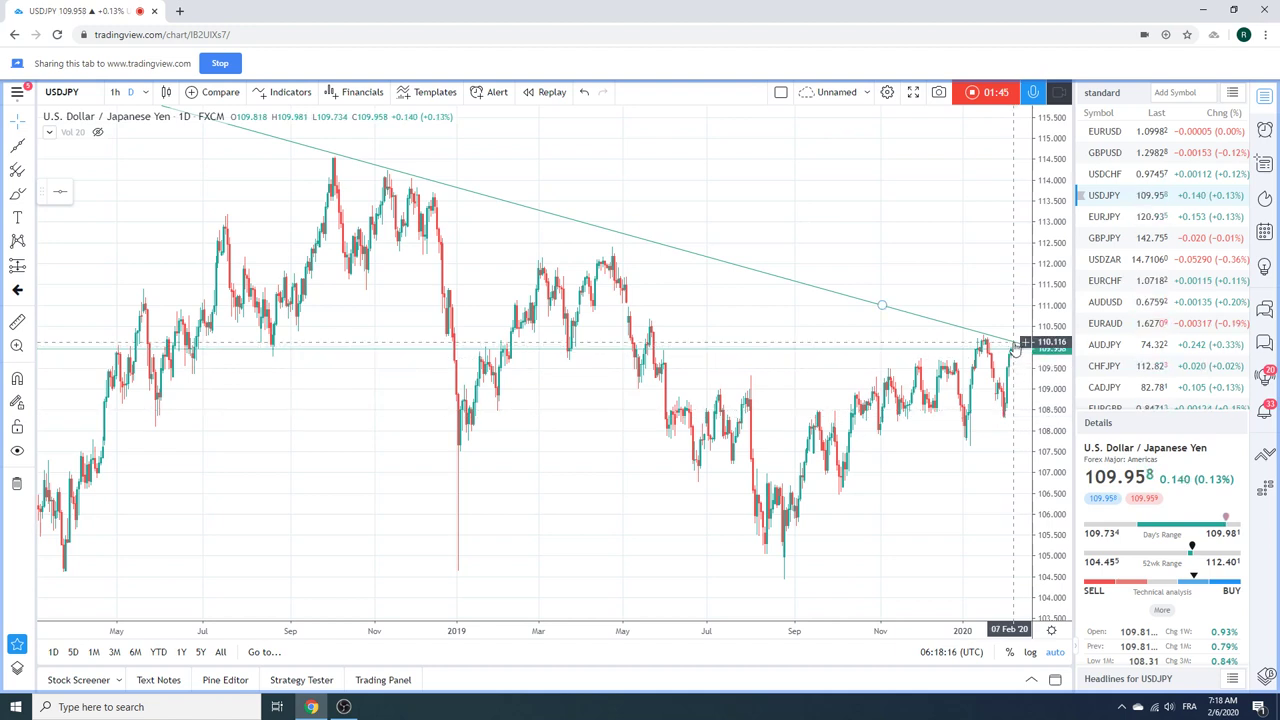
Open ES1! from the lower watchlist and set the chart to the 1h interval.
{"action": "scroll", "coordinate": [1140, 330], "scroll_direction": "down", "scroll_amount": 2}
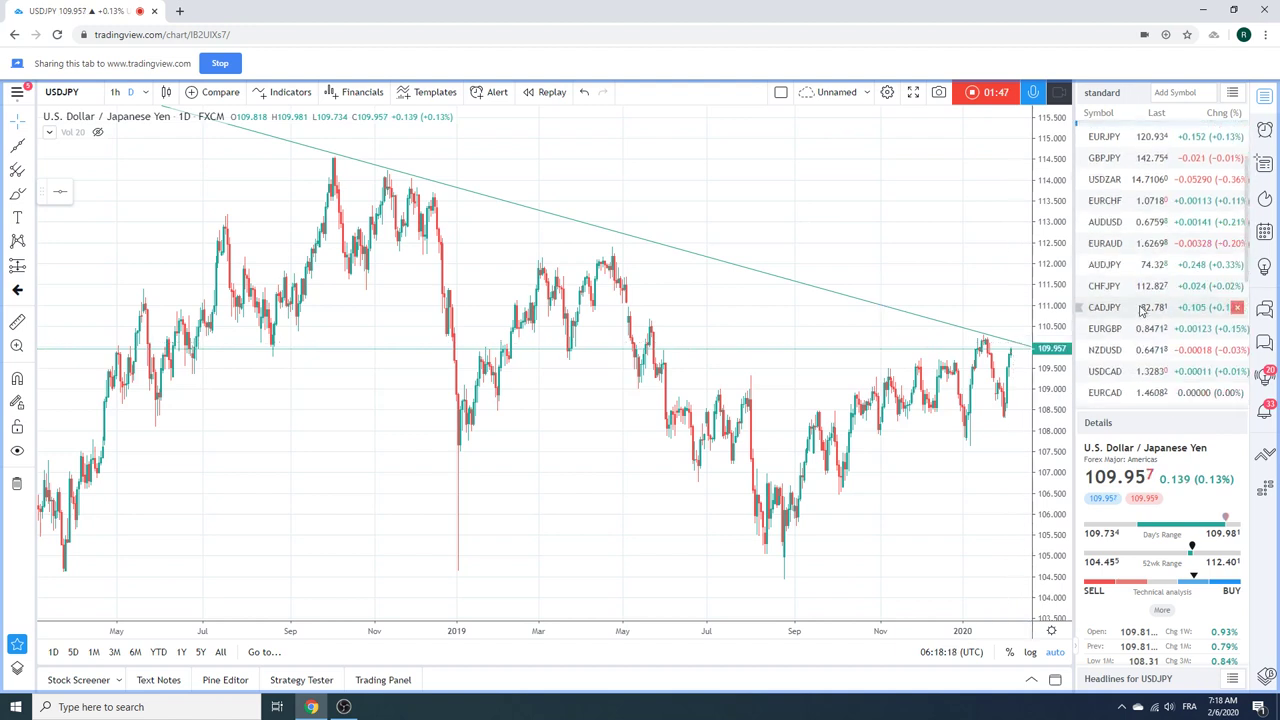
{"action": "scroll", "coordinate": [1140, 325], "scroll_direction": "down", "scroll_amount": 2}
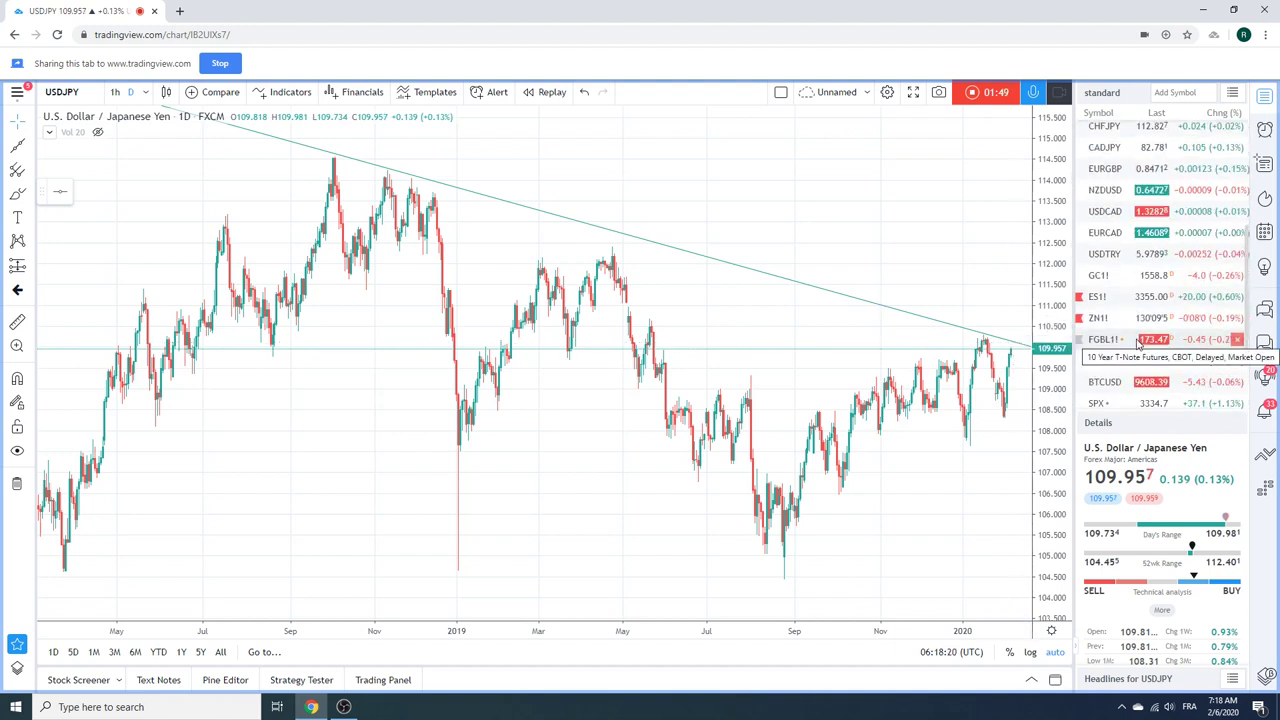
{"action": "scroll", "coordinate": [1140, 313], "scroll_direction": "down", "scroll_amount": 1}
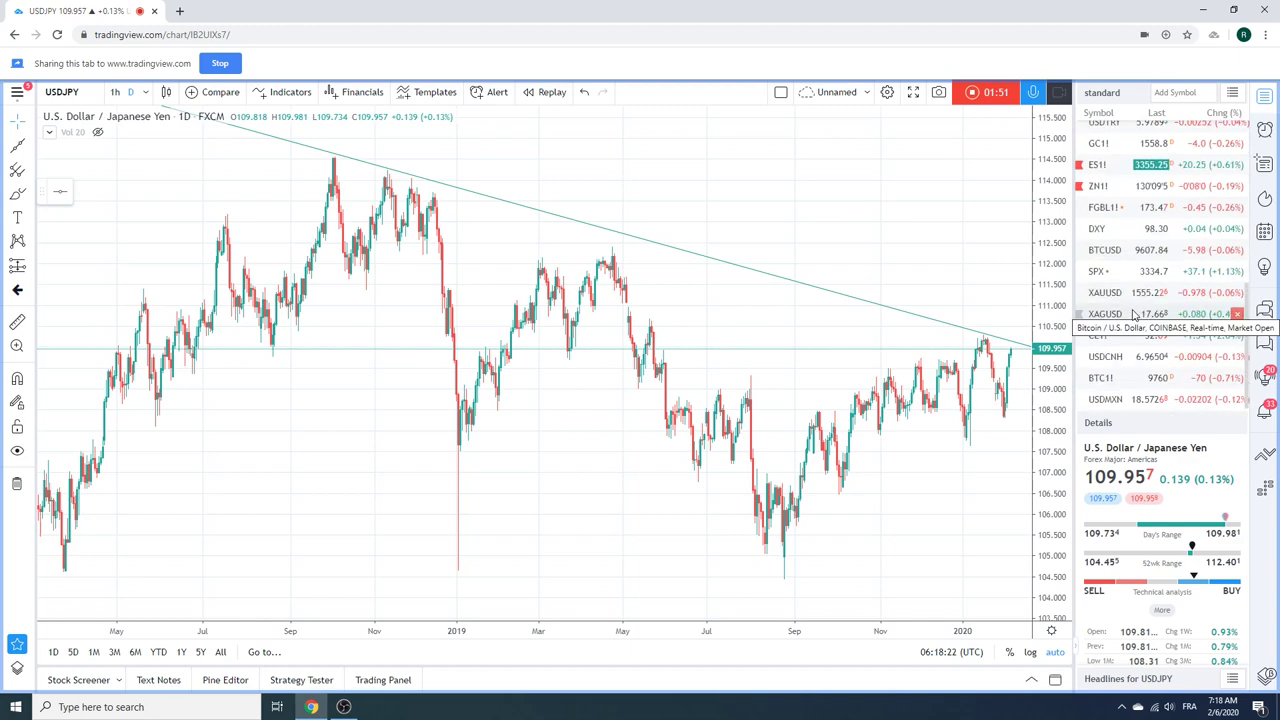
{"action": "left_click", "coordinate": [1098, 164]}
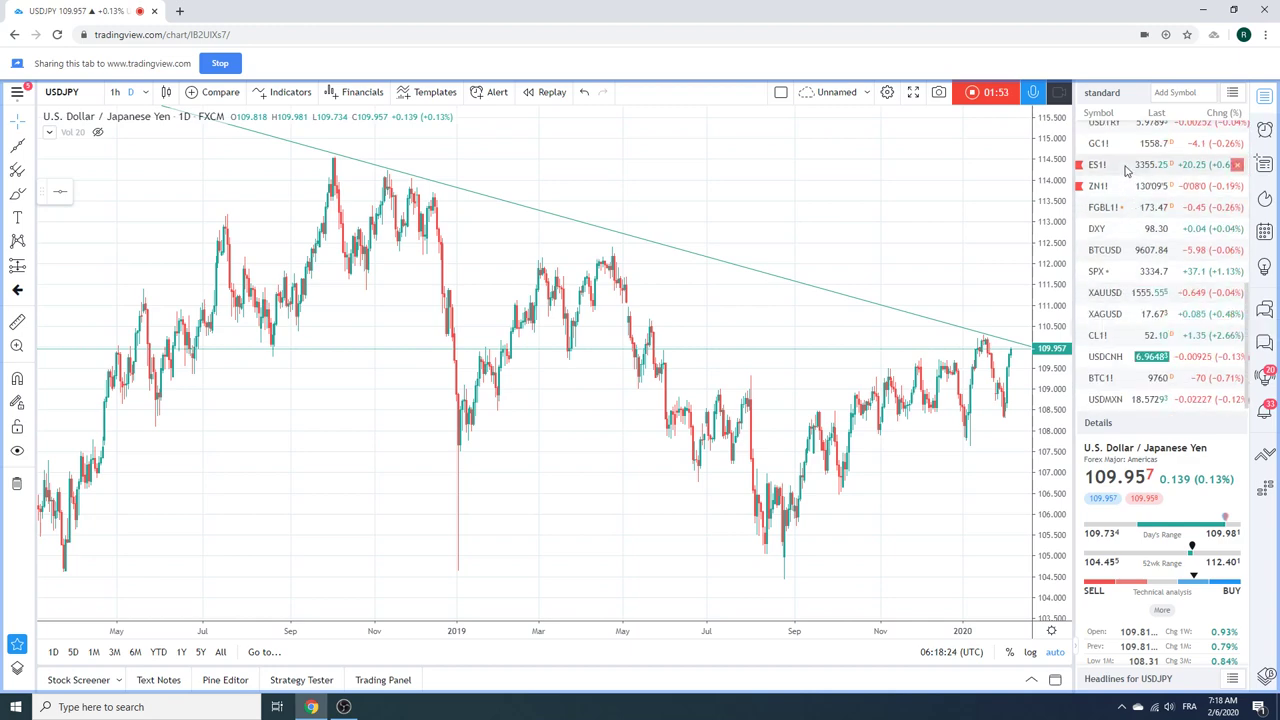
{"action": "left_click", "coordinate": [115, 91]}
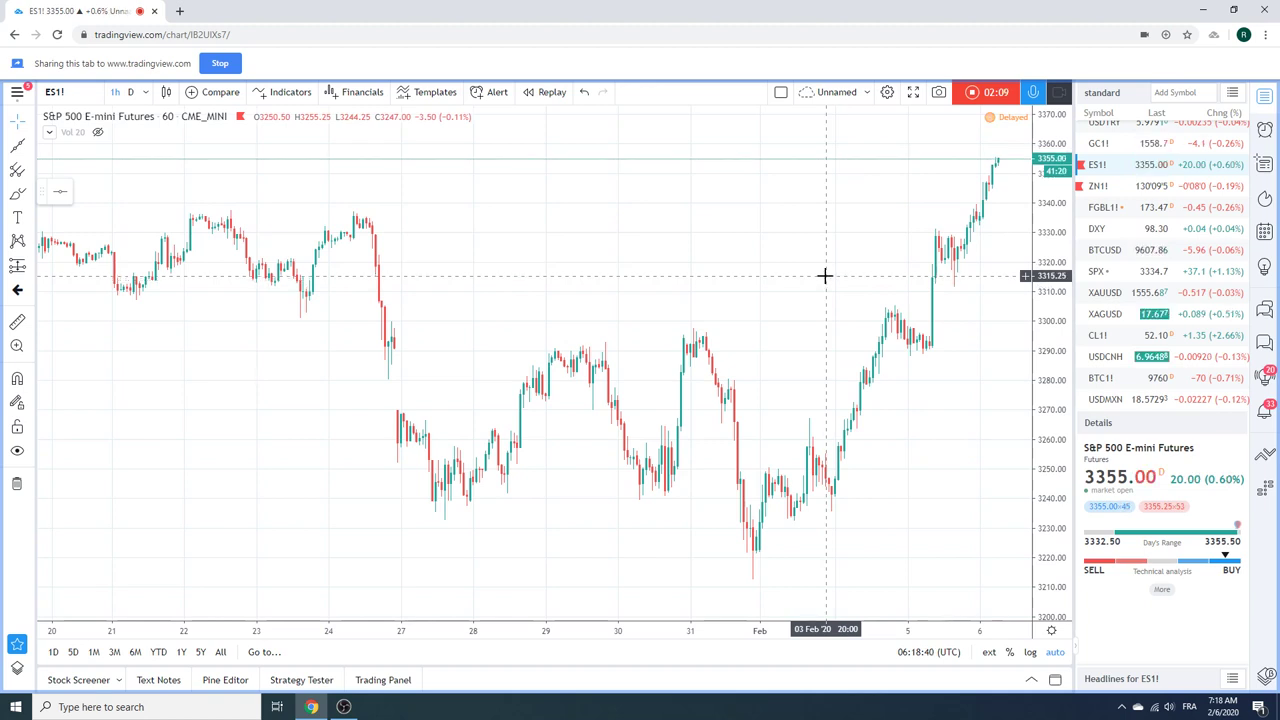
{"action": "scroll", "coordinate": [903, 209], "scroll_direction": "down", "scroll_amount": 3}
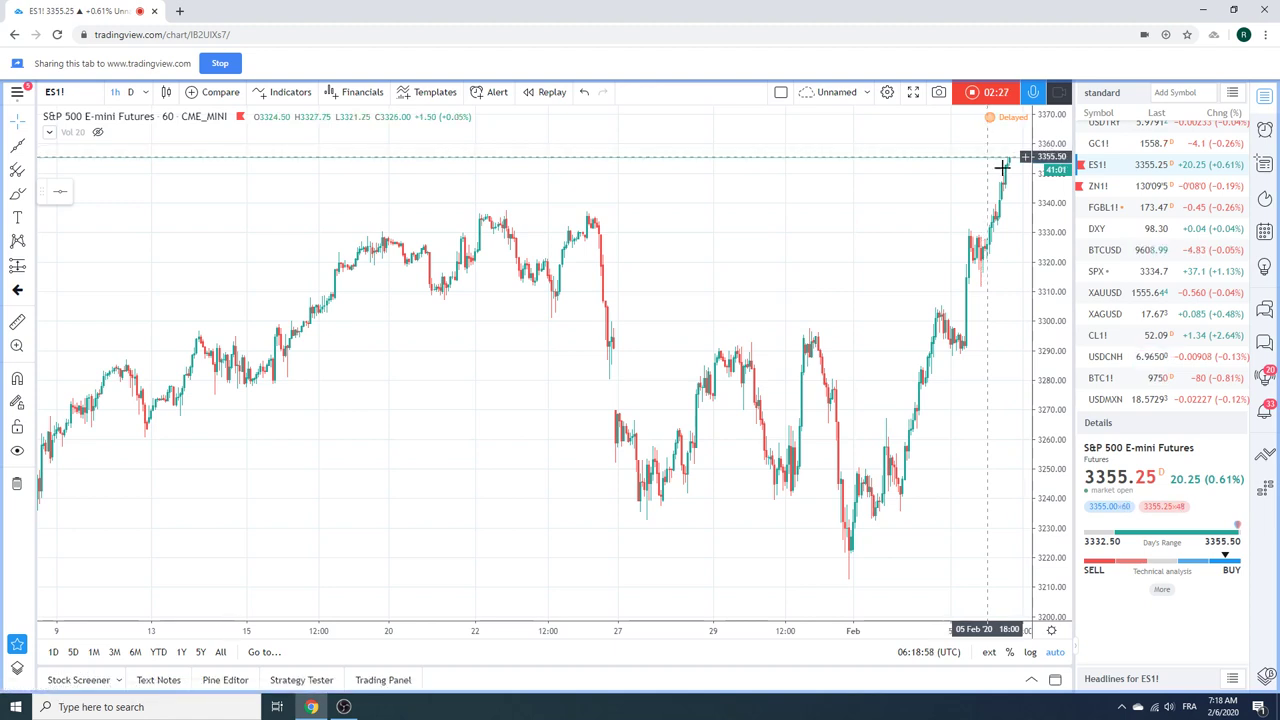
Flip through the CL1!, FGBL1! and ZN1! futures charts.
{"action": "left_click", "coordinate": [1110, 336]}
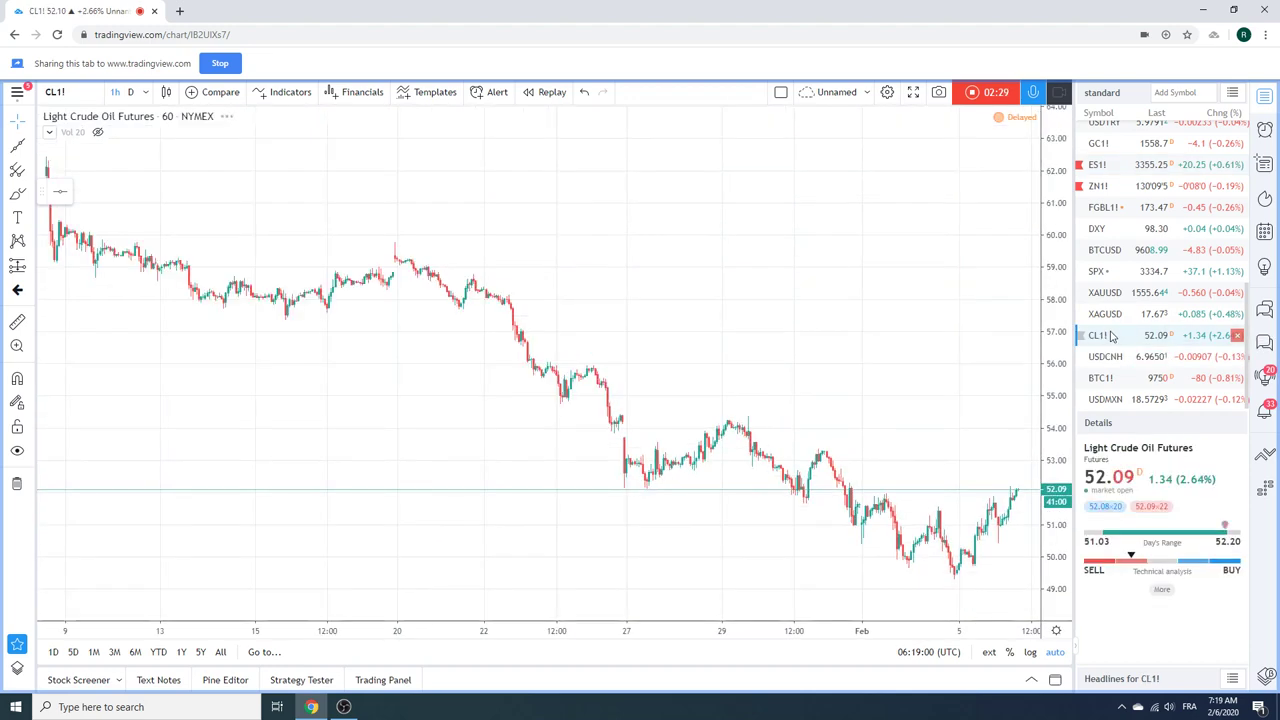
{"action": "scroll", "coordinate": [943, 349], "scroll_direction": "up", "scroll_amount": 4}
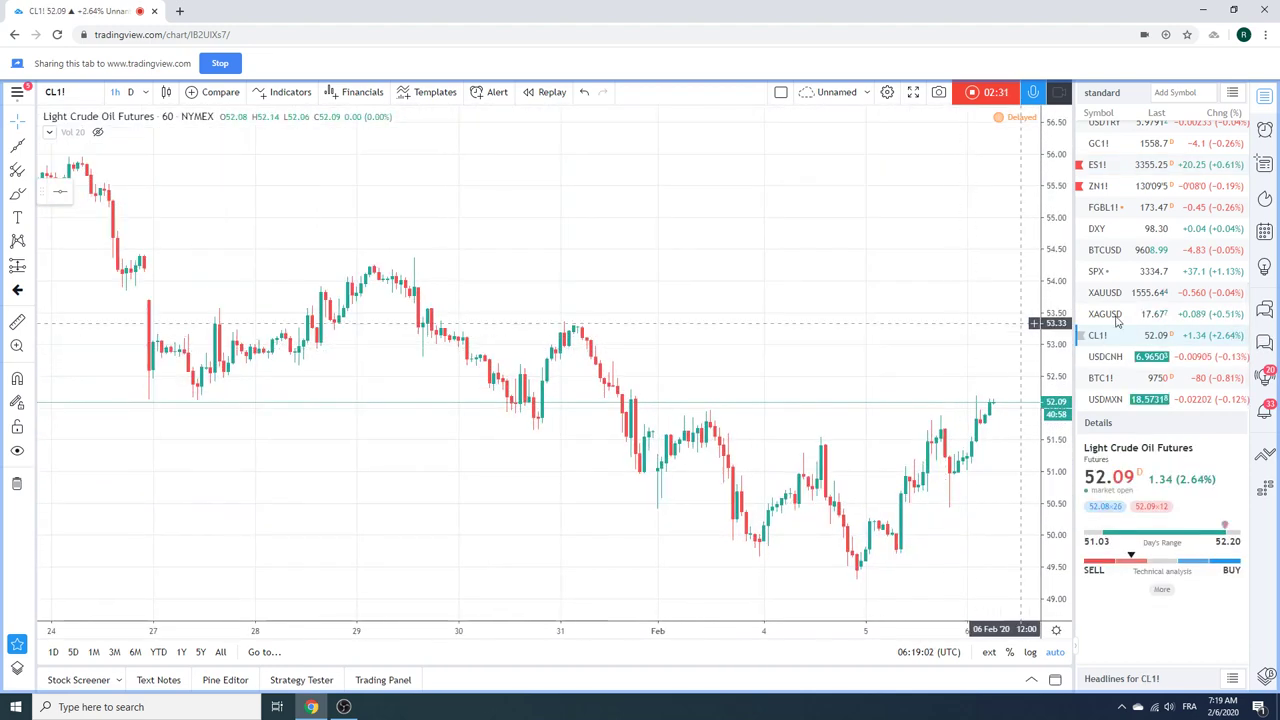
{"action": "left_click", "coordinate": [1113, 212]}
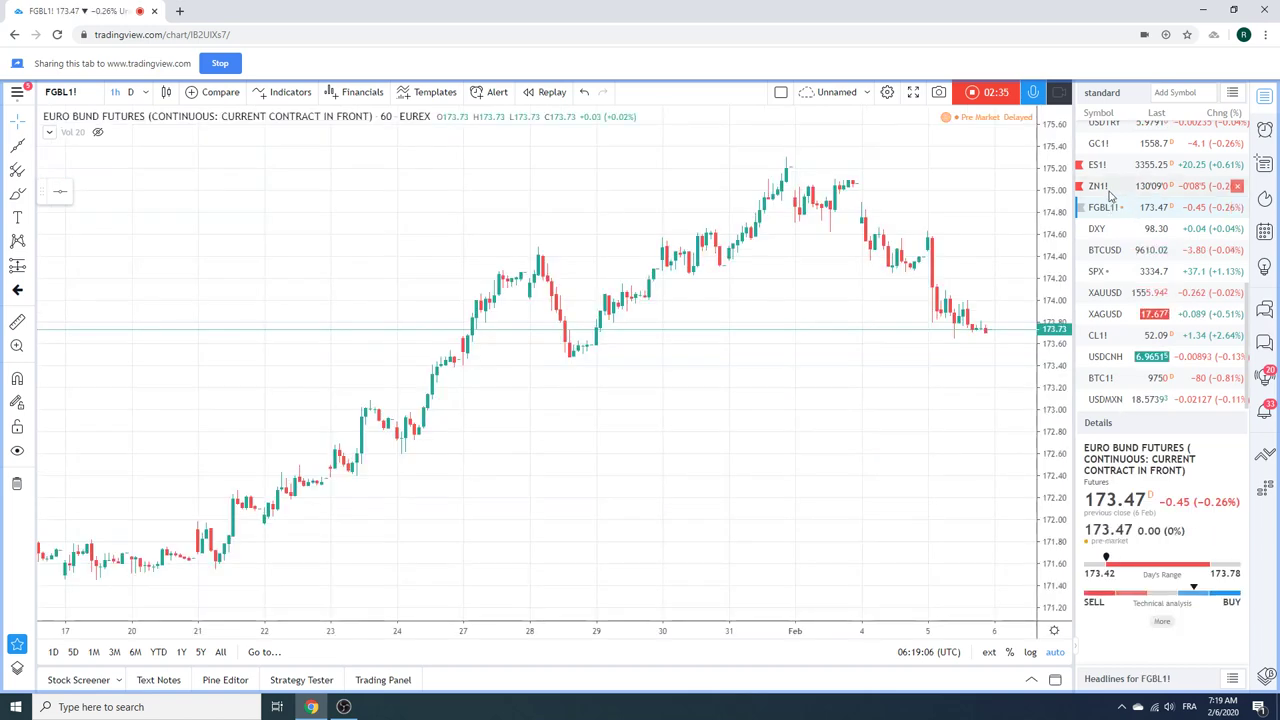
{"action": "left_click", "coordinate": [1100, 186]}
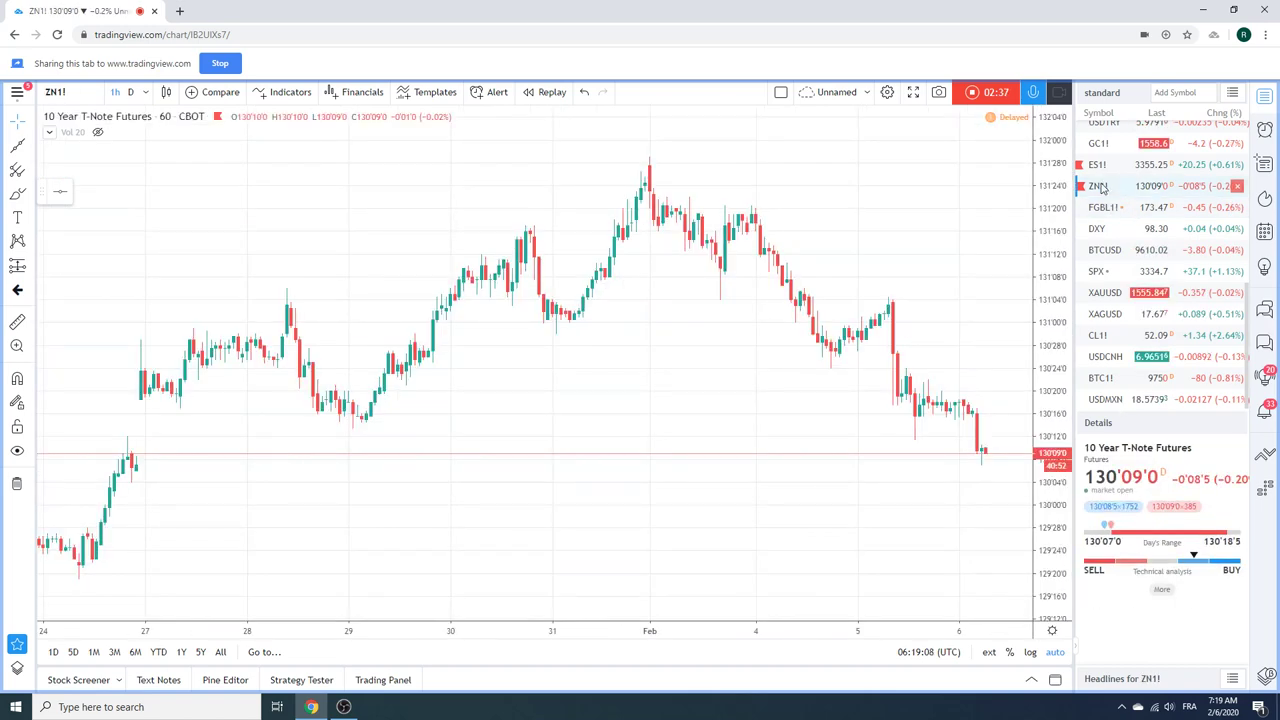
Return to the USDJPY hourly chart at the top of the watchlist.
{"action": "scroll", "coordinate": [887, 242], "scroll_direction": "down", "scroll_amount": 5}
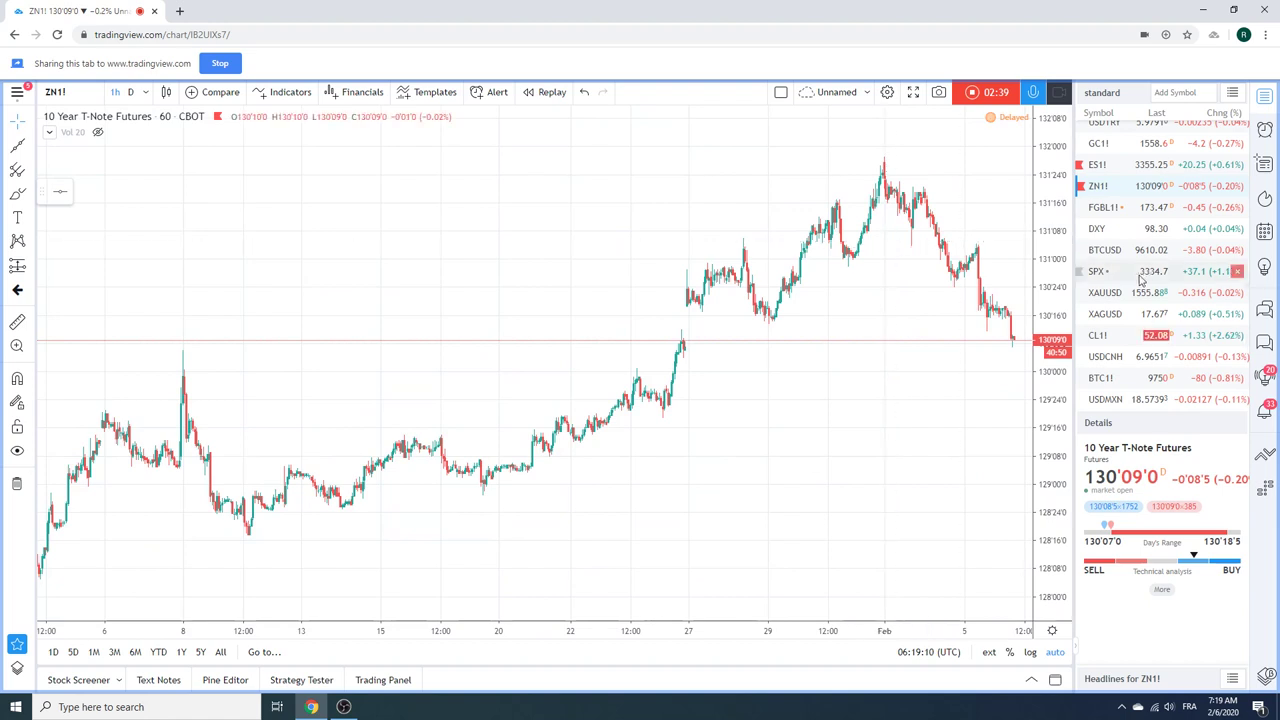
{"action": "scroll", "coordinate": [1146, 280], "scroll_direction": "up", "scroll_amount": 2}
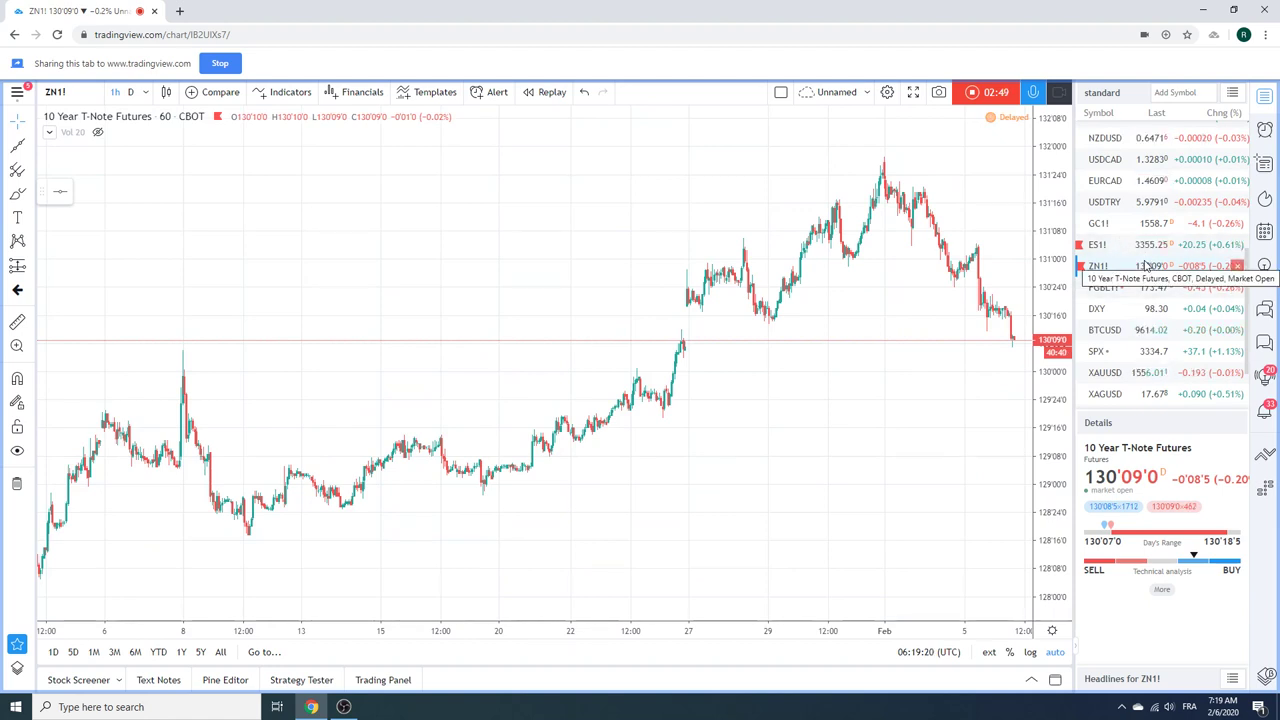
{"action": "scroll", "coordinate": [1147, 265], "scroll_direction": "up", "scroll_amount": 3}
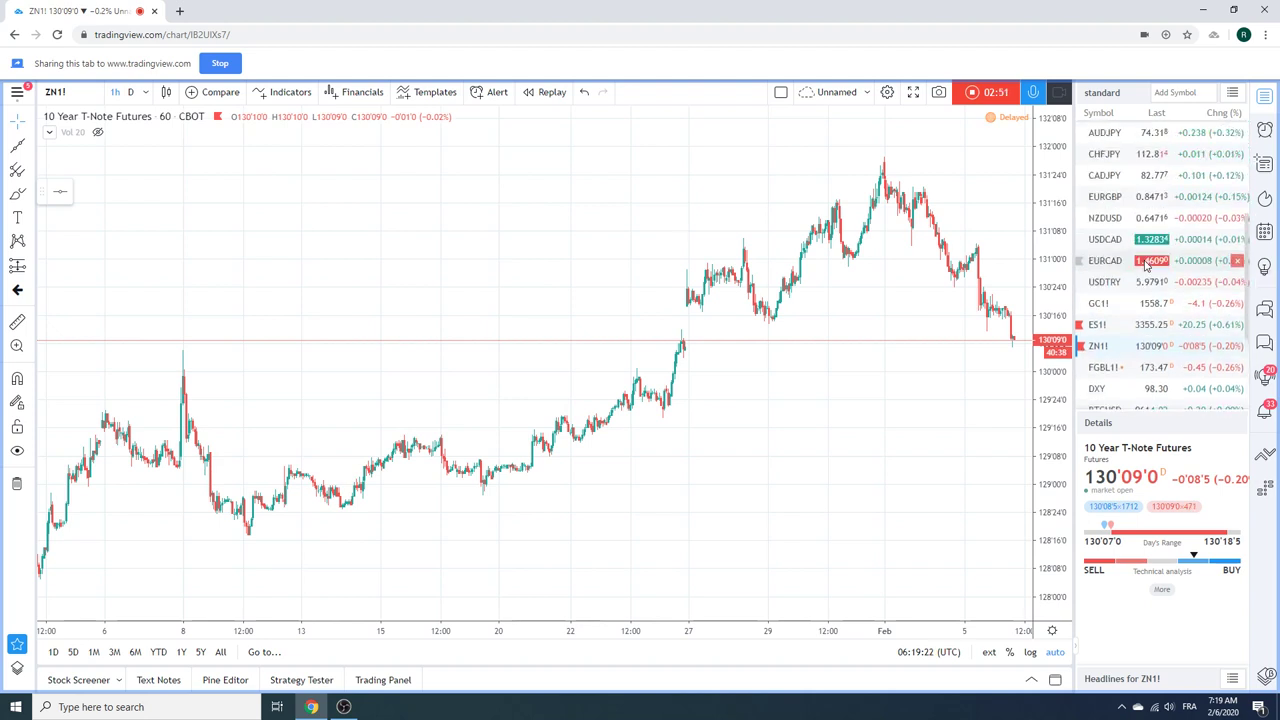
{"action": "scroll", "coordinate": [1147, 265], "scroll_direction": "up", "scroll_amount": 2}
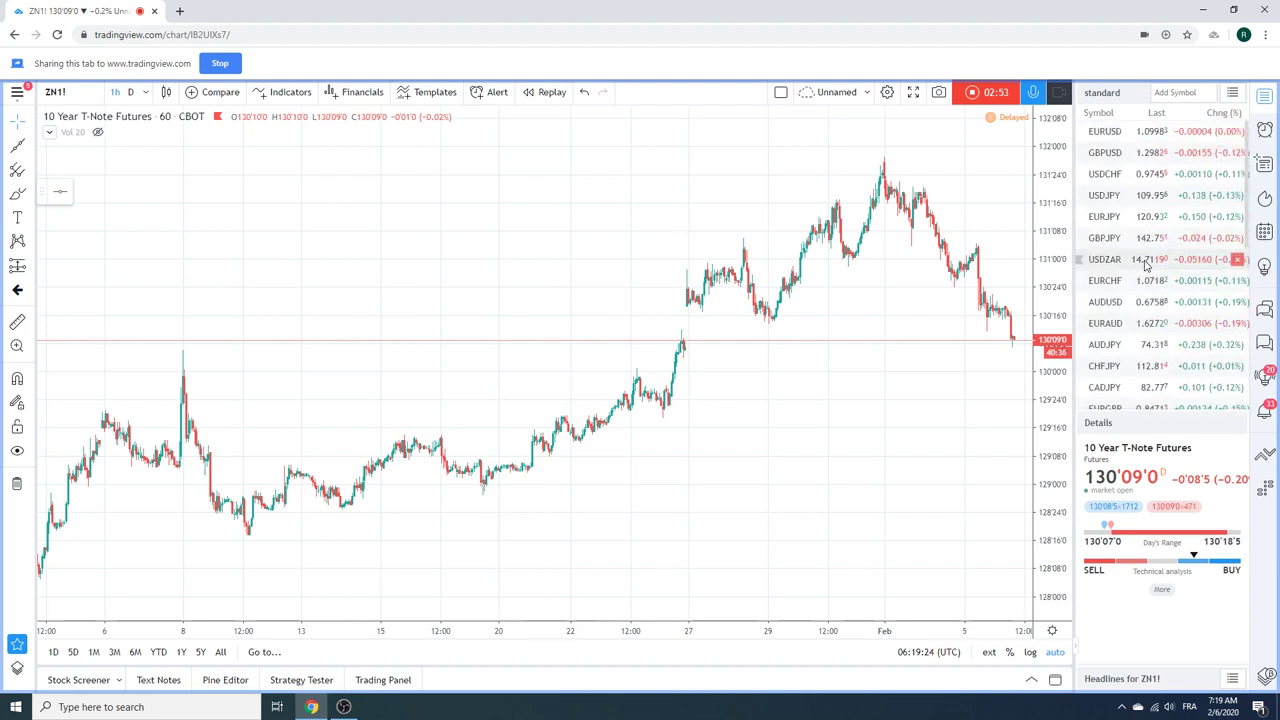
{"action": "left_click", "coordinate": [1120, 195]}
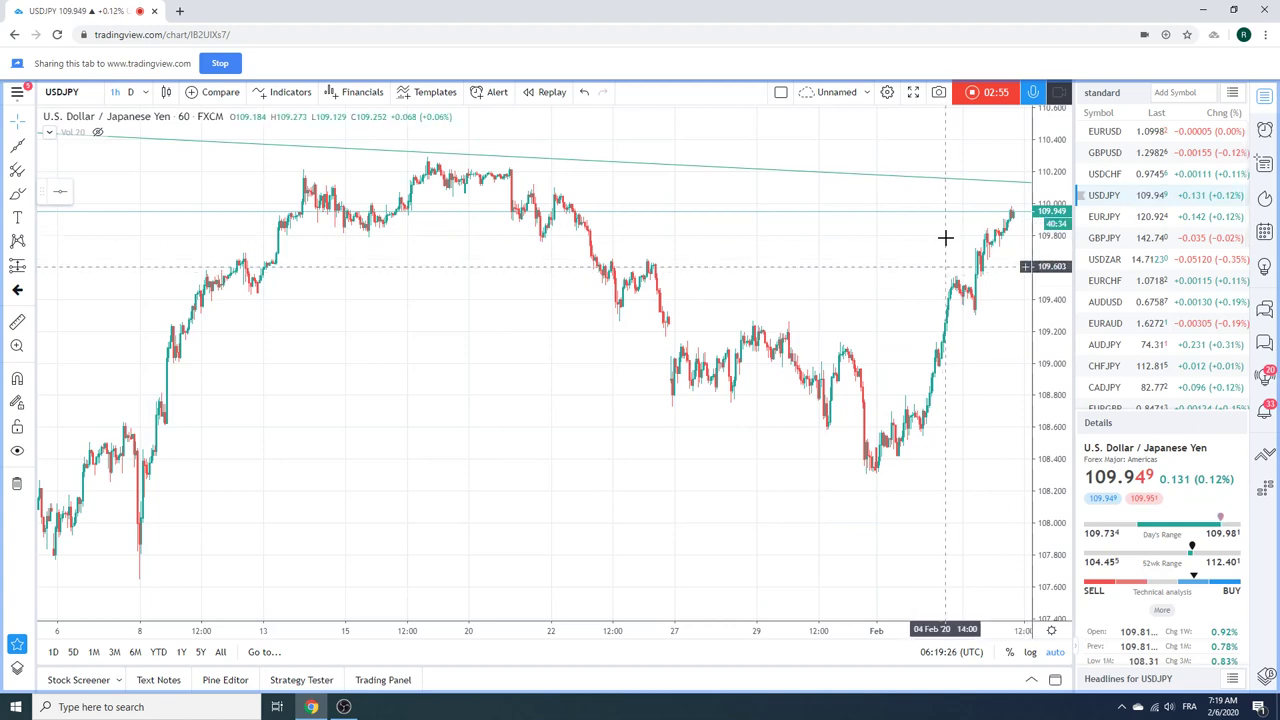
Load EURUSD and set the chart to the D (daily) interval.
{"action": "left_click", "coordinate": [1110, 131]}
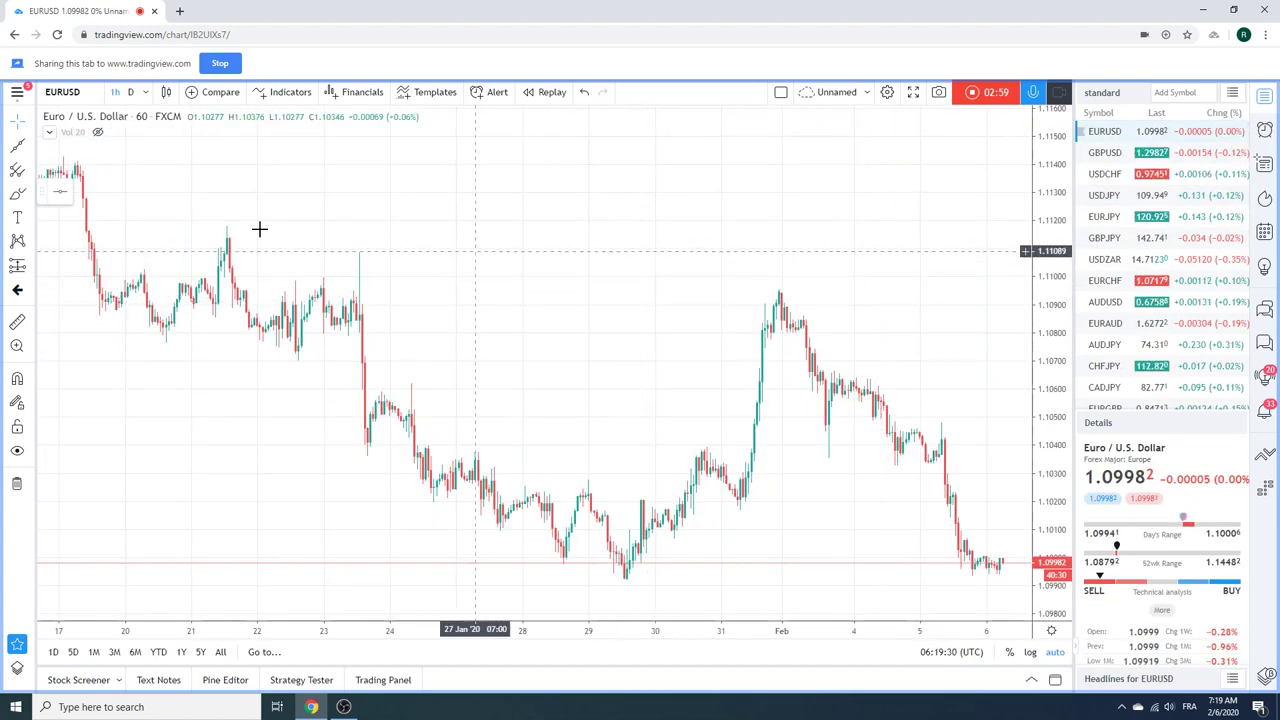
{"action": "left_click", "coordinate": [130, 91]}
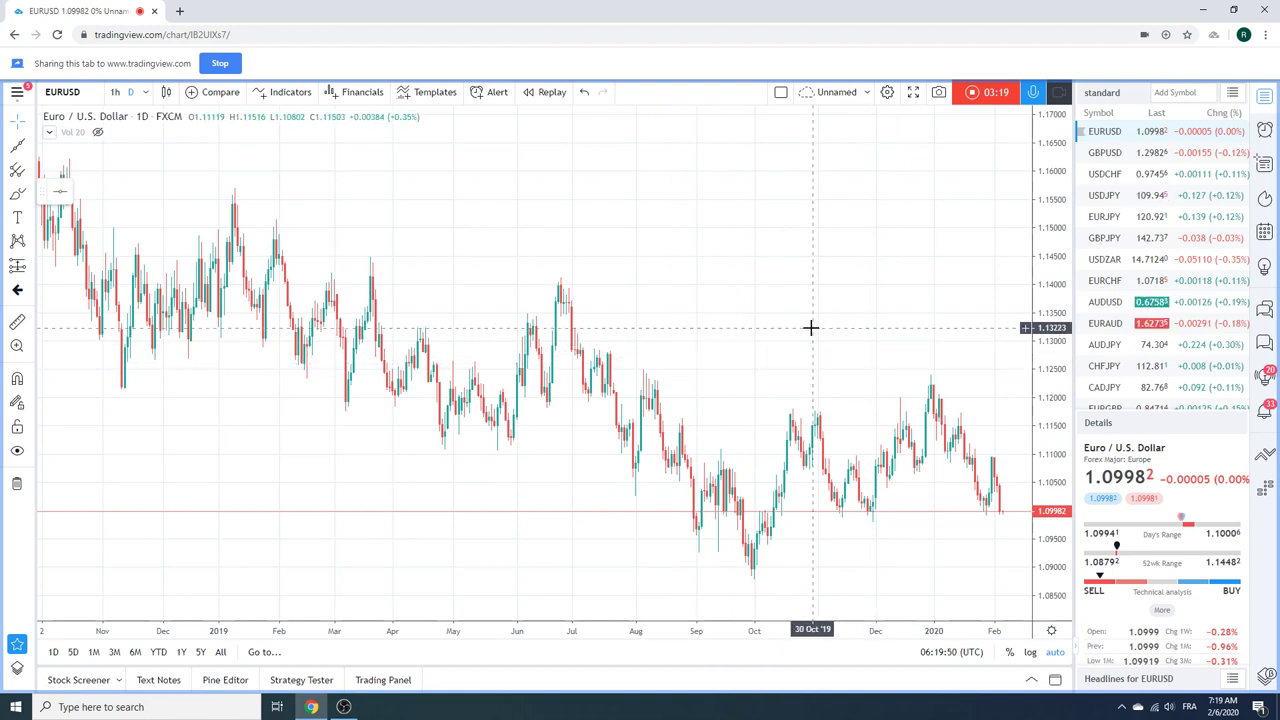
Load GBPUSD from the watchlist and zoom in on its daily chart.
{"action": "left_click", "coordinate": [1106, 154]}
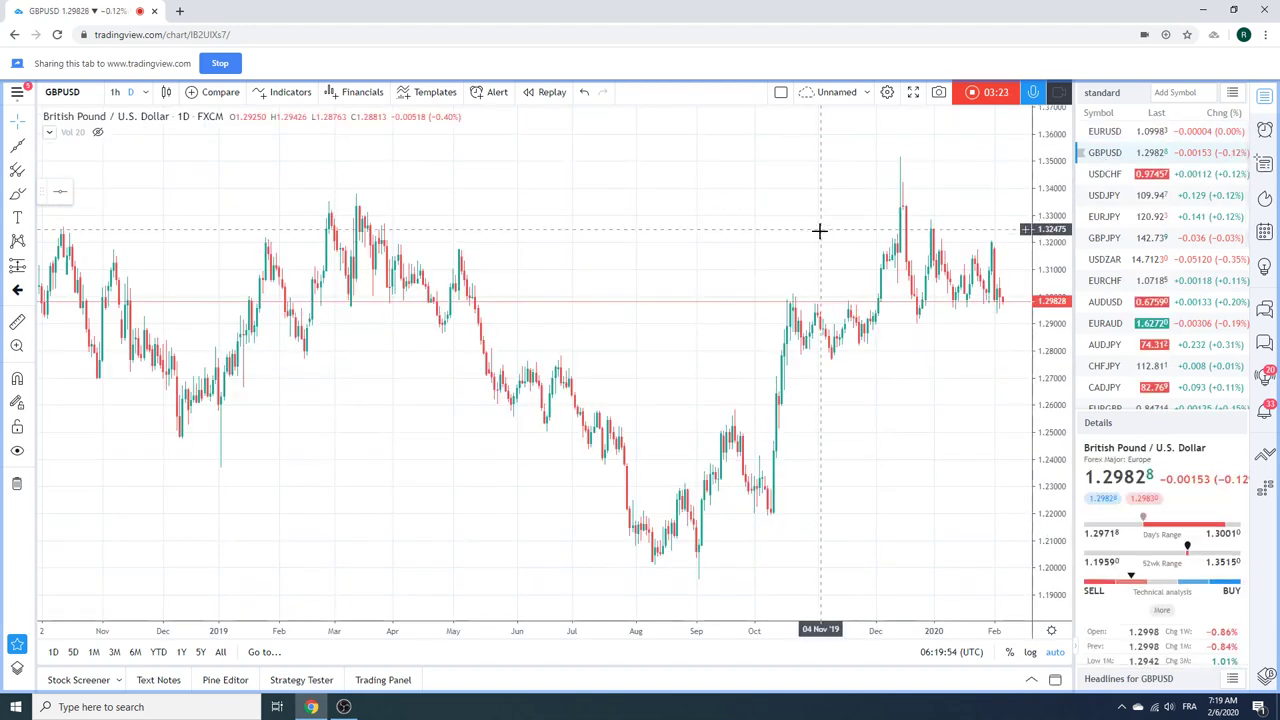
{"action": "scroll", "coordinate": [819, 231], "scroll_direction": "up", "scroll_amount": 3}
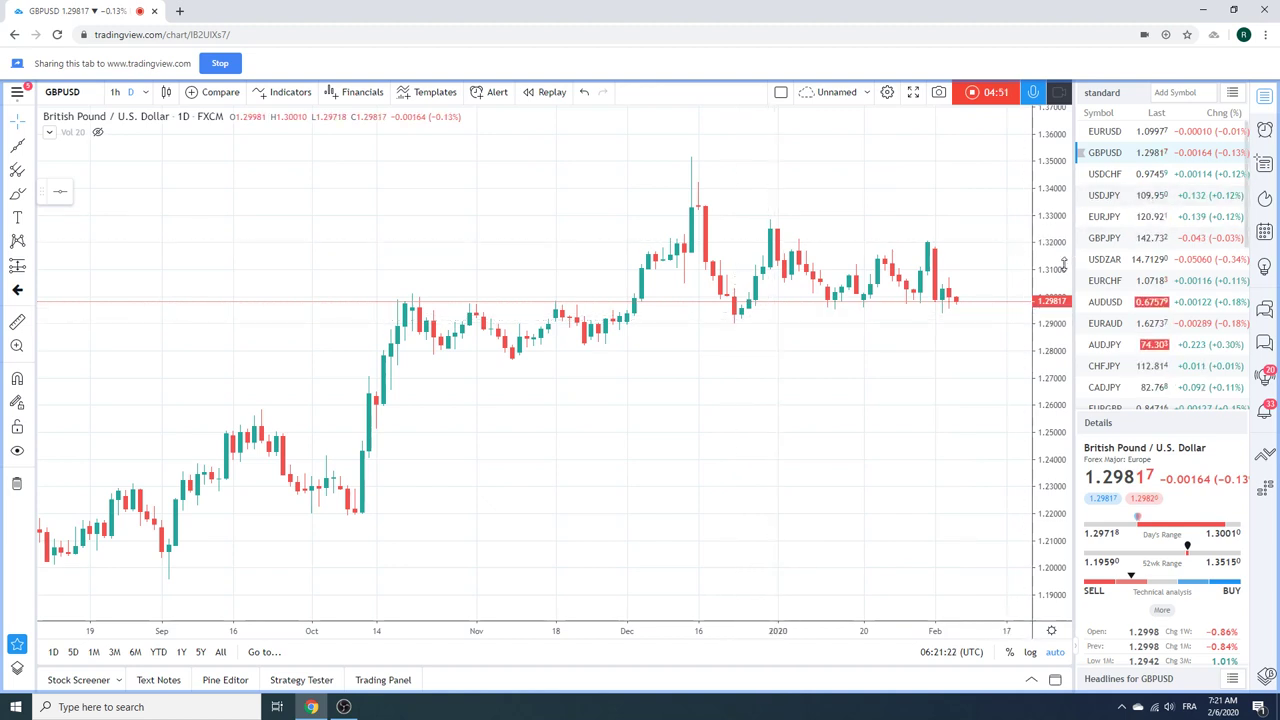
Check the GBPJPY and NZDUSD charts from the watchlist.
{"action": "left_click", "coordinate": [1102, 242]}
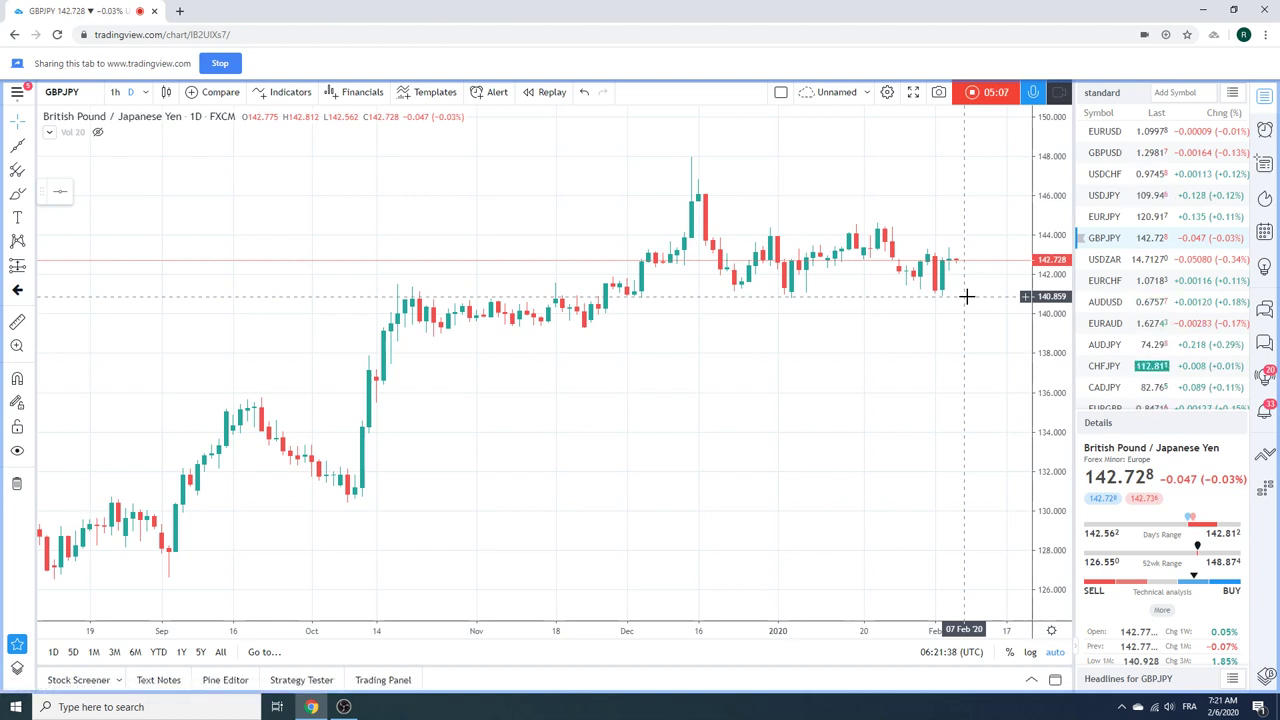
{"action": "scroll", "coordinate": [1133, 228], "scroll_direction": "down", "scroll_amount": 1}
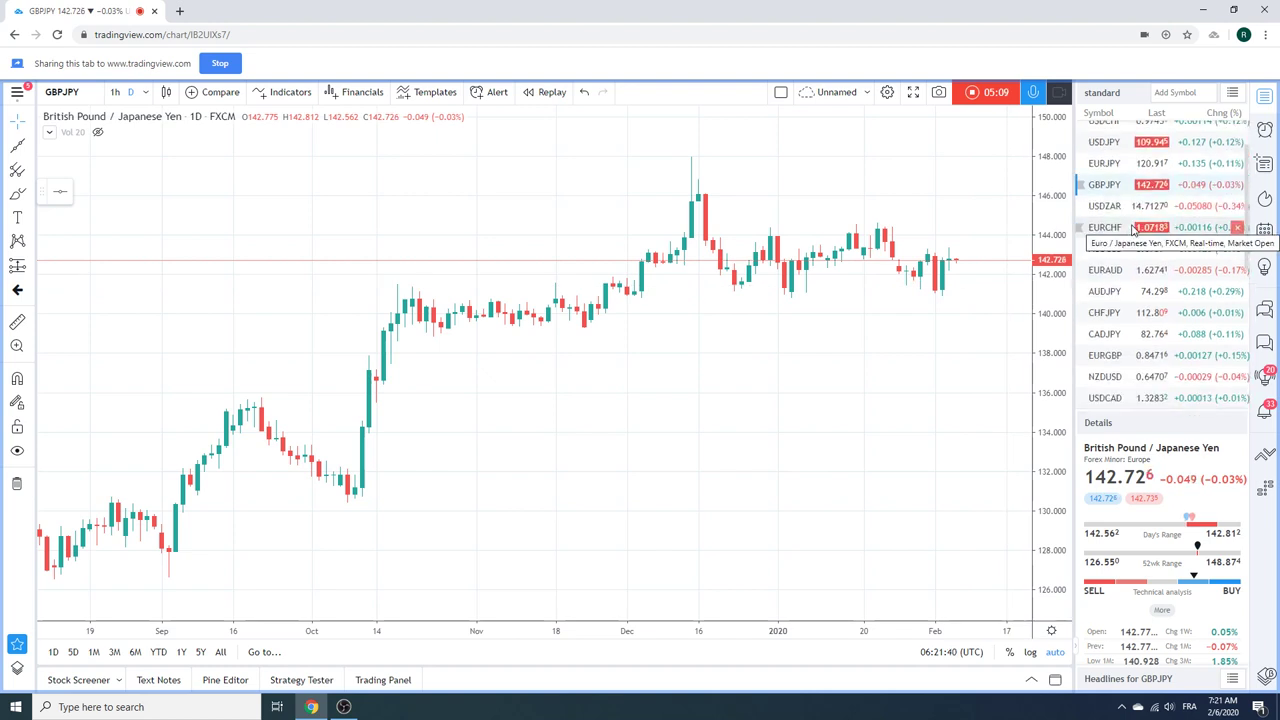
{"action": "left_click", "coordinate": [1119, 377]}
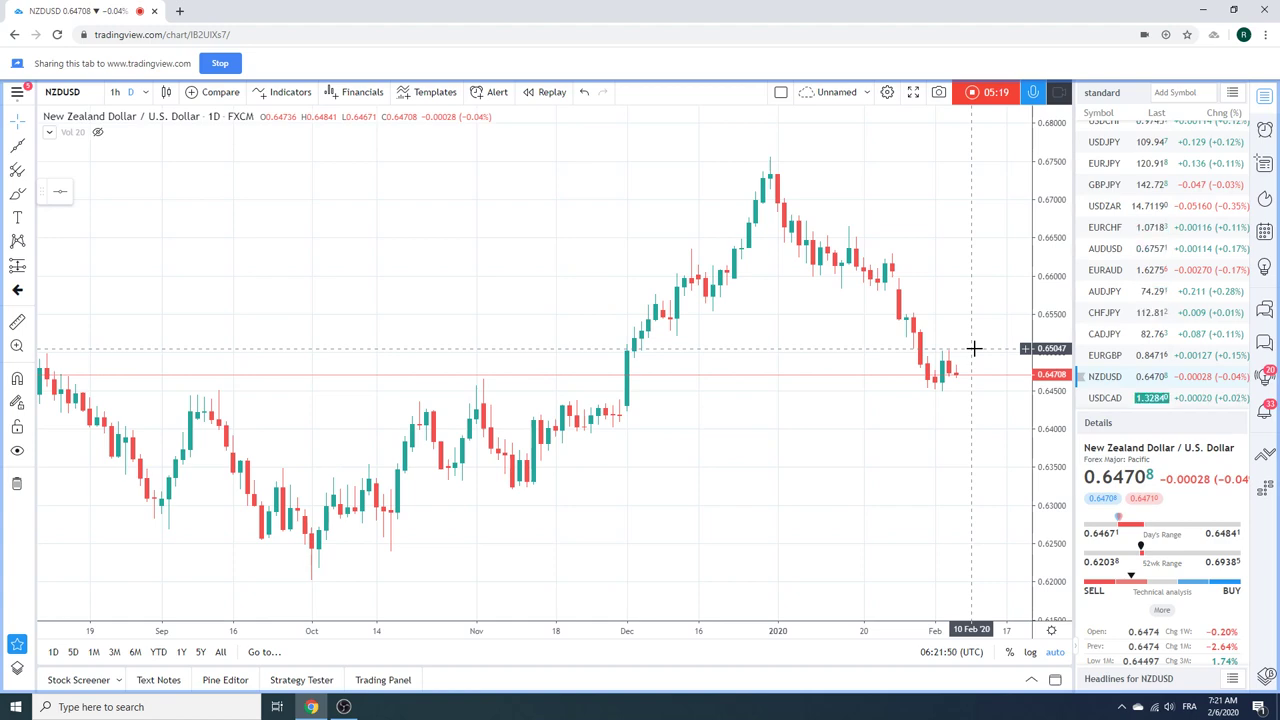
Enter AUDNZD in the symbol box, then zoom its daily chart out and in.
{"action": "left_click", "coordinate": [75, 92]}
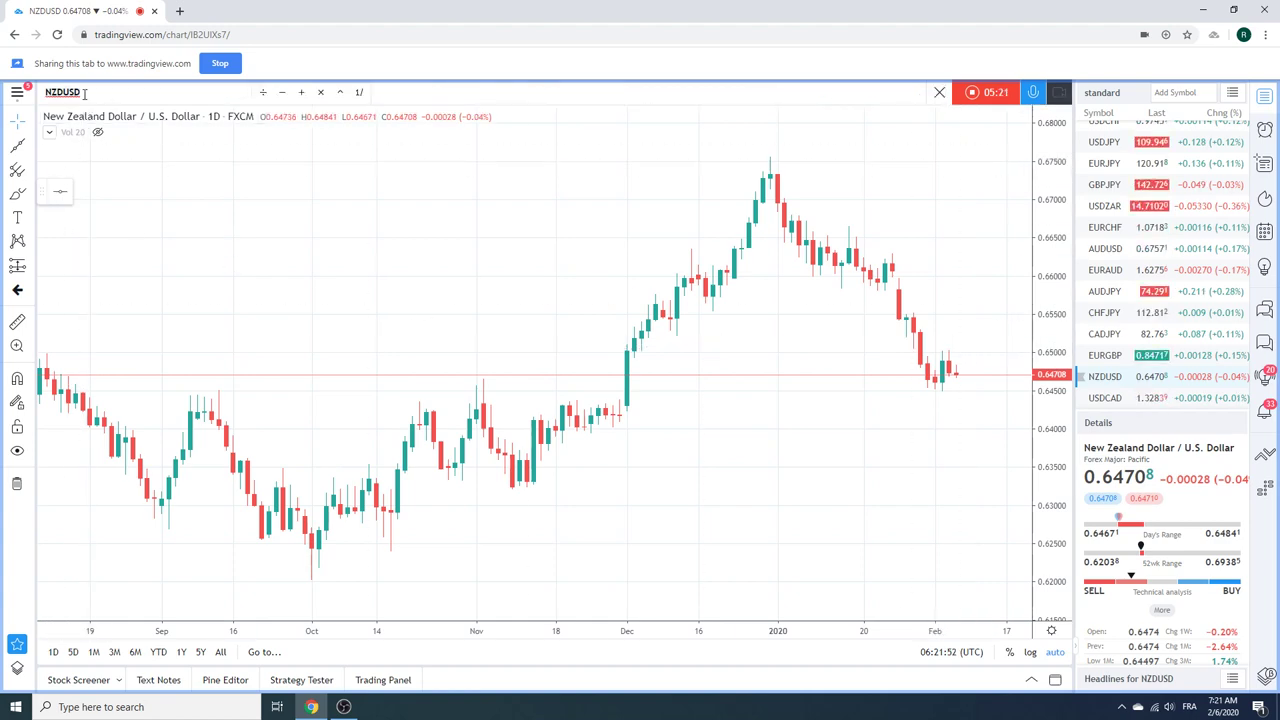
{"action": "type", "text": "AUDN"}
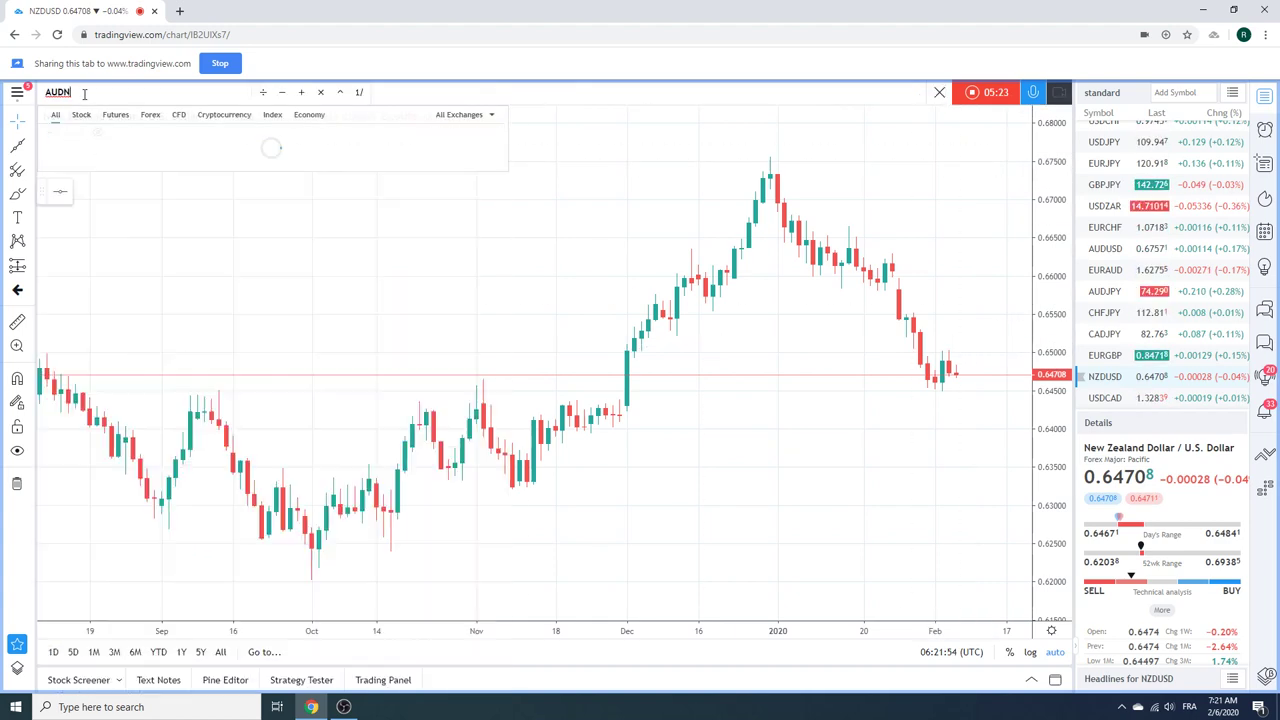
{"action": "type", "text": "ZD"}
{"action": "key", "text": "Return"}
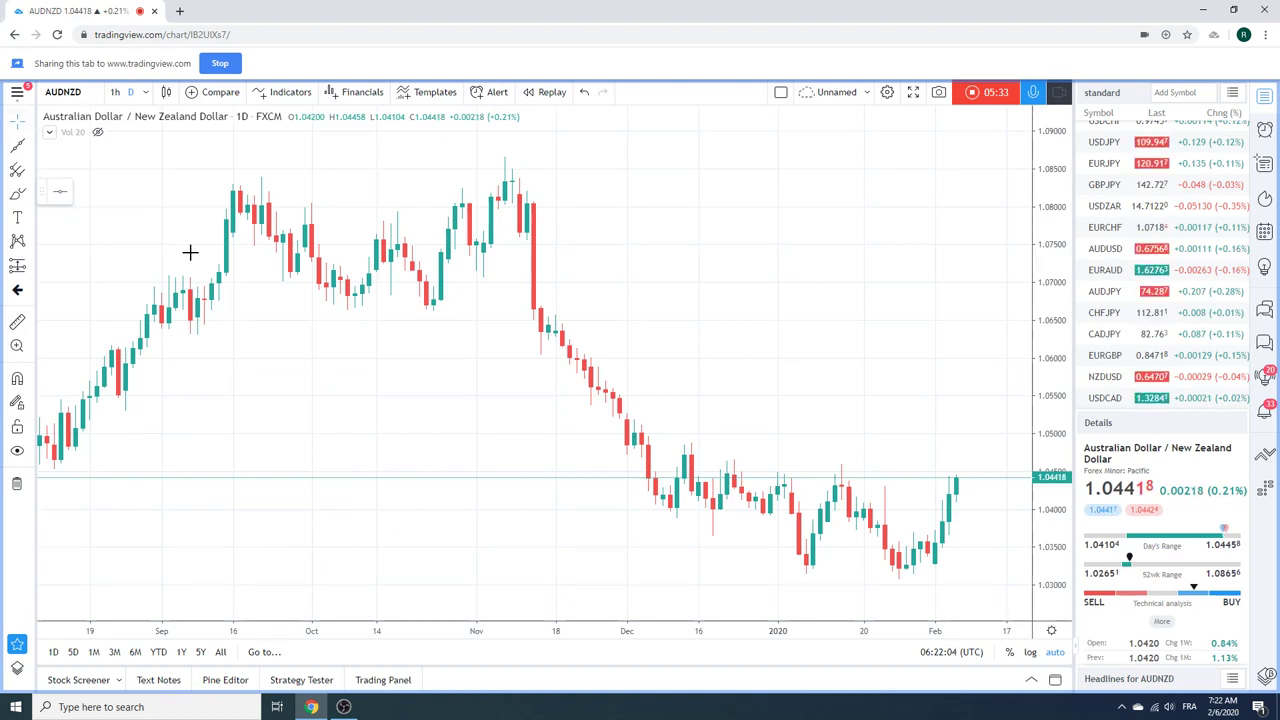
{"action": "scroll", "coordinate": [763, 320], "scroll_direction": "down", "scroll_amount": 3}
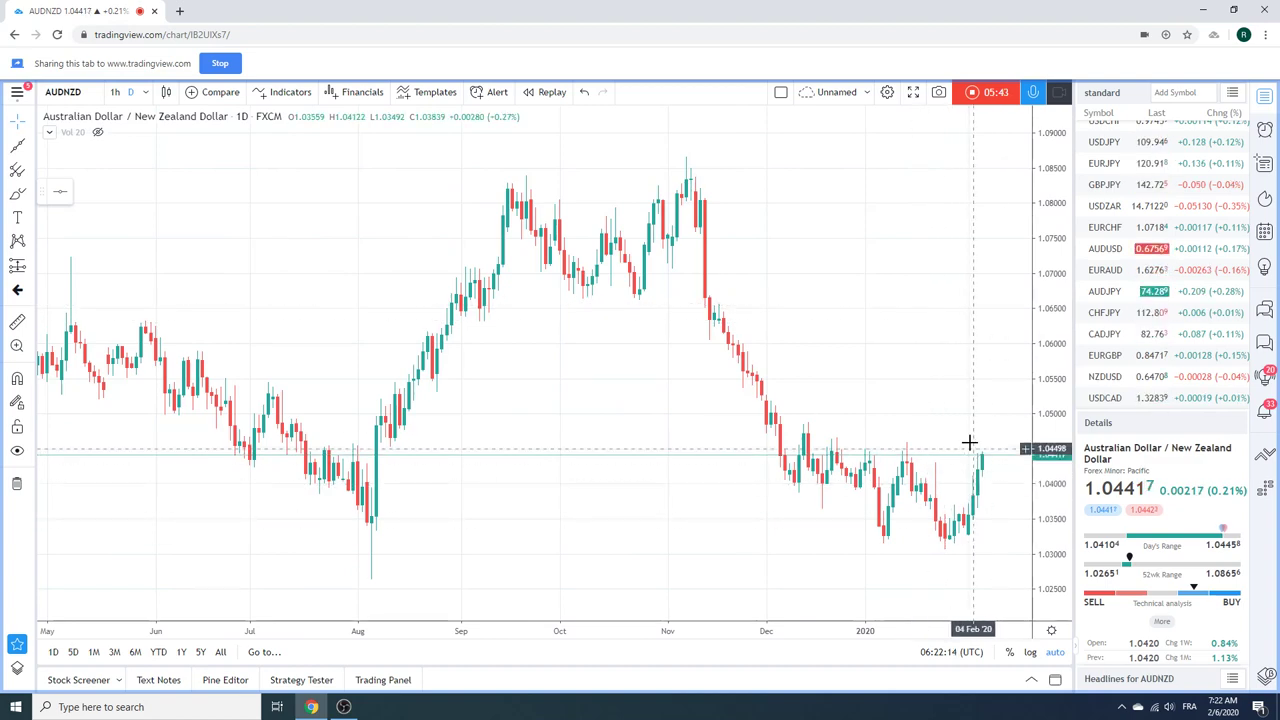
{"action": "scroll", "coordinate": [834, 389], "scroll_direction": "up", "scroll_amount": 2}
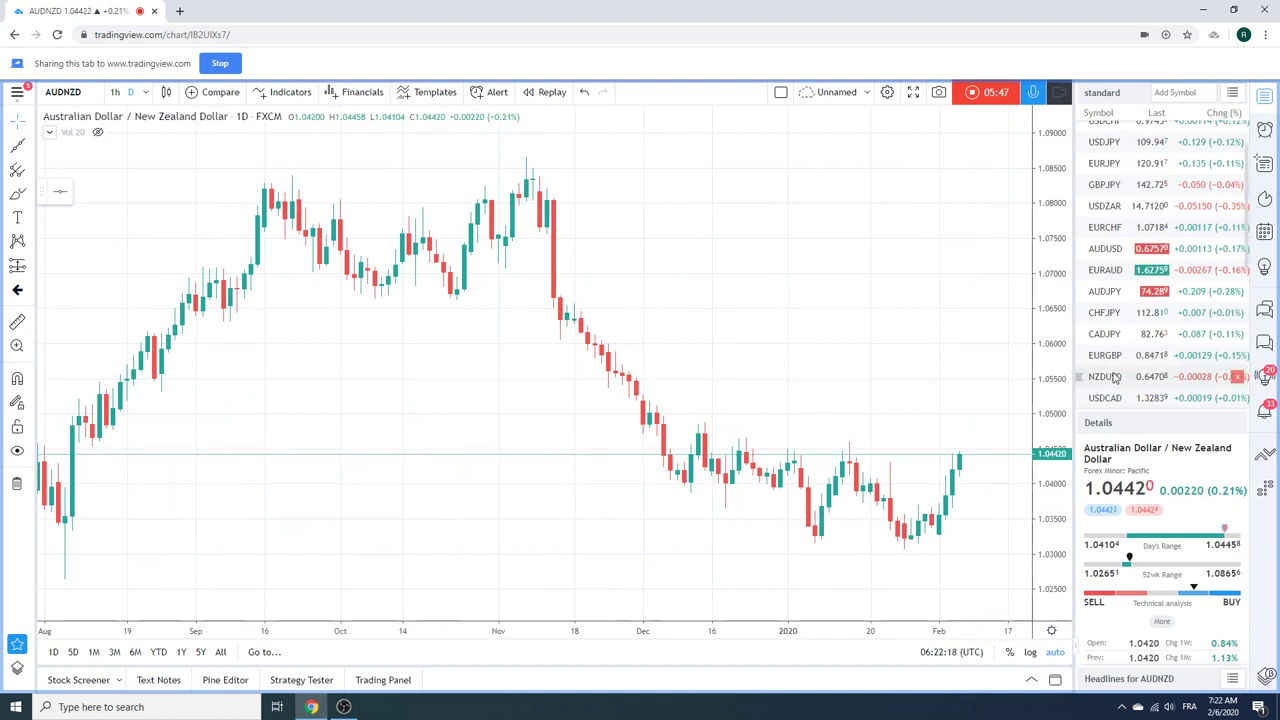
Review NZDUSD, then load the USDCAD daily chart from further down the watchlist.
{"action": "left_click", "coordinate": [1105, 376]}
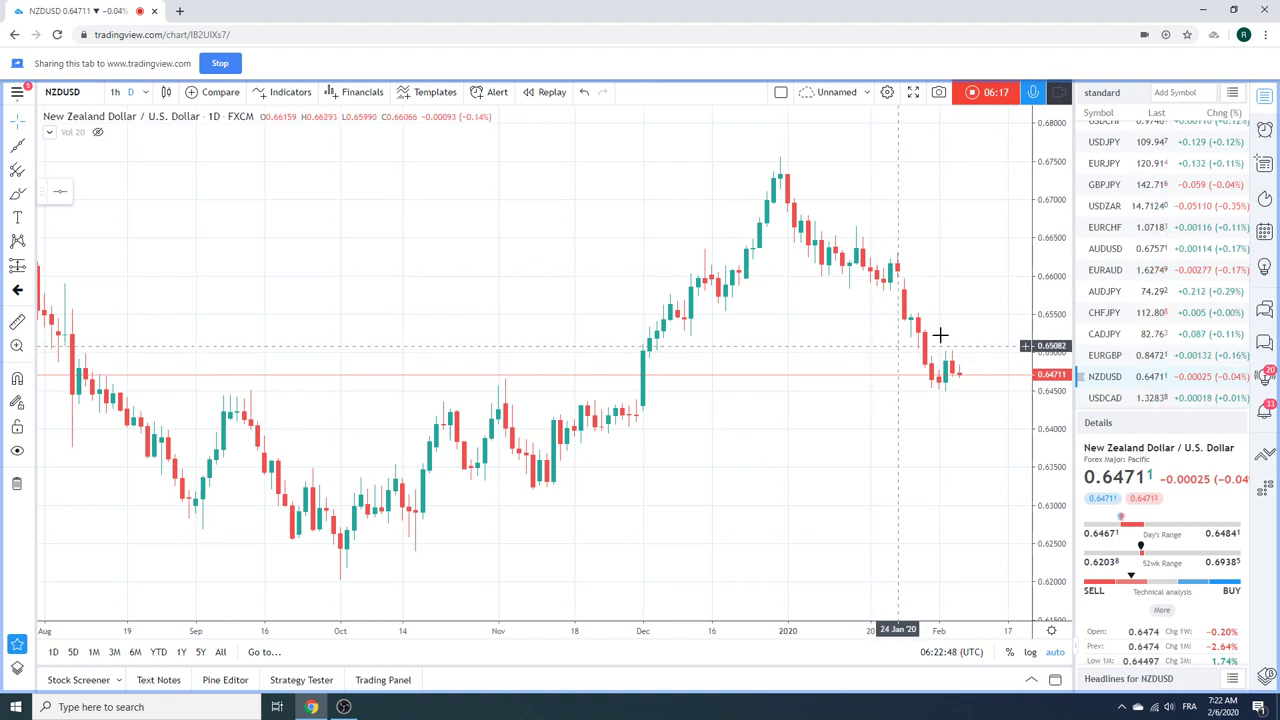
{"action": "scroll", "coordinate": [1120, 378], "scroll_direction": "down", "scroll_amount": 1}
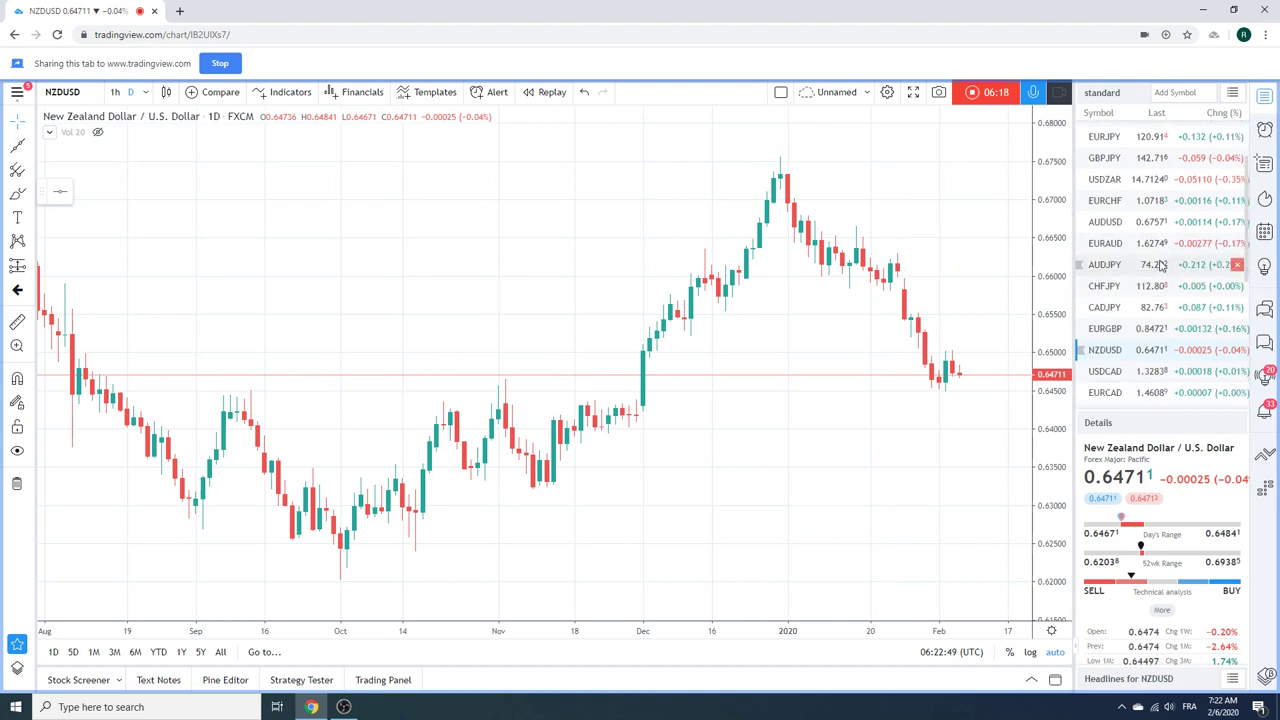
{"action": "left_click", "coordinate": [1105, 371]}
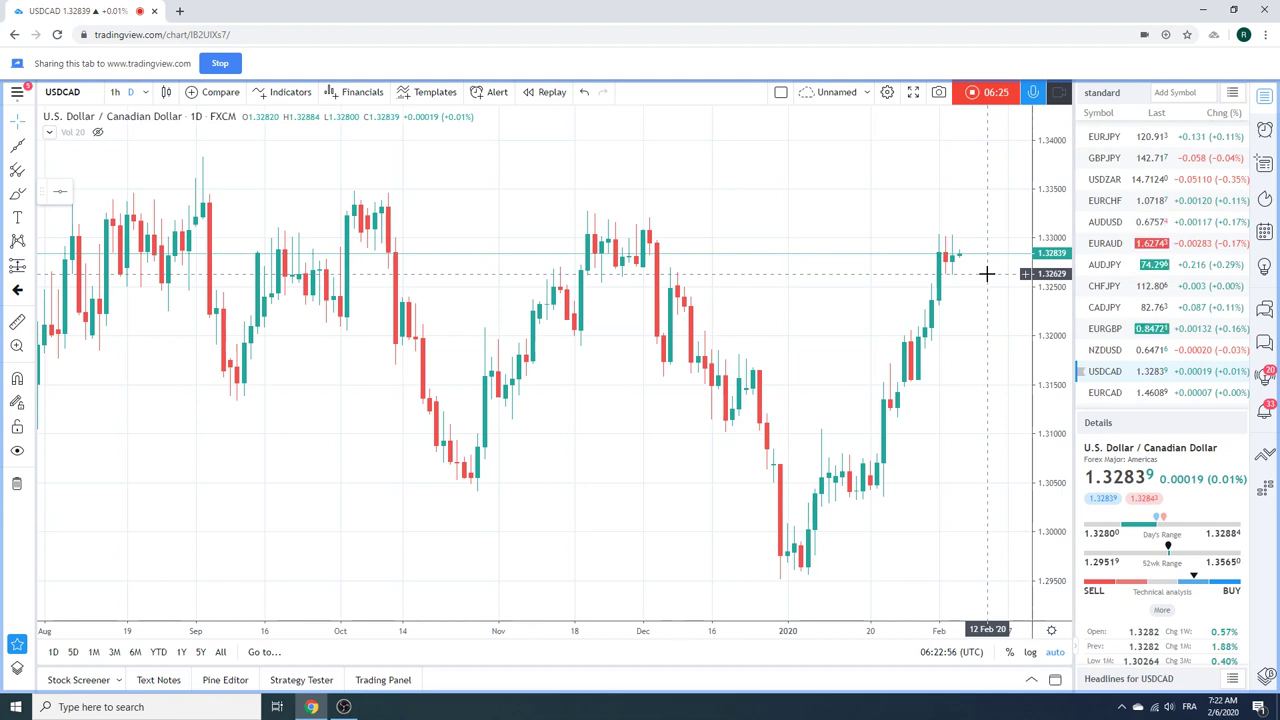
{"action": "scroll", "coordinate": [1148, 272], "scroll_direction": "down", "scroll_amount": 1}
{"action": "scroll", "coordinate": [1148, 272], "scroll_direction": "down", "scroll_amount": 1}
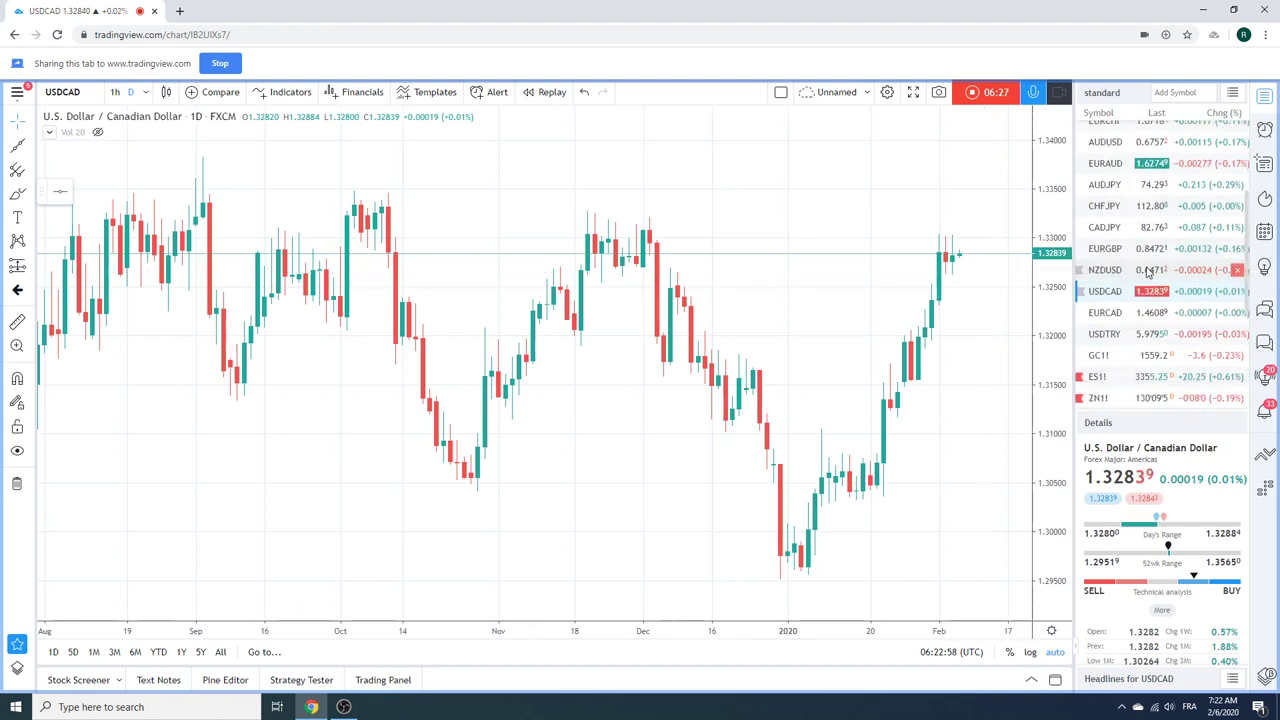
Check Gold Futures (GC1!), then load BTCUSD from lower in the watchlist.
{"action": "left_click", "coordinate": [1148, 357]}
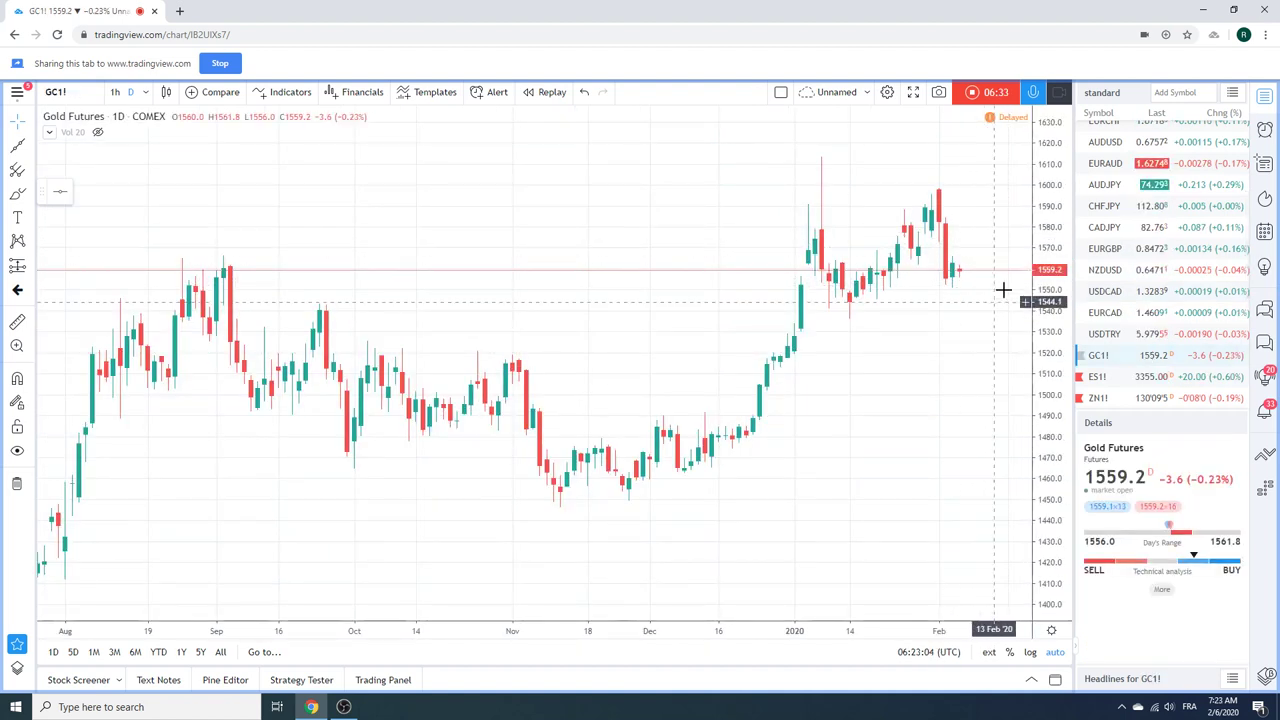
{"action": "scroll", "coordinate": [1165, 280], "scroll_direction": "down", "scroll_amount": 2}
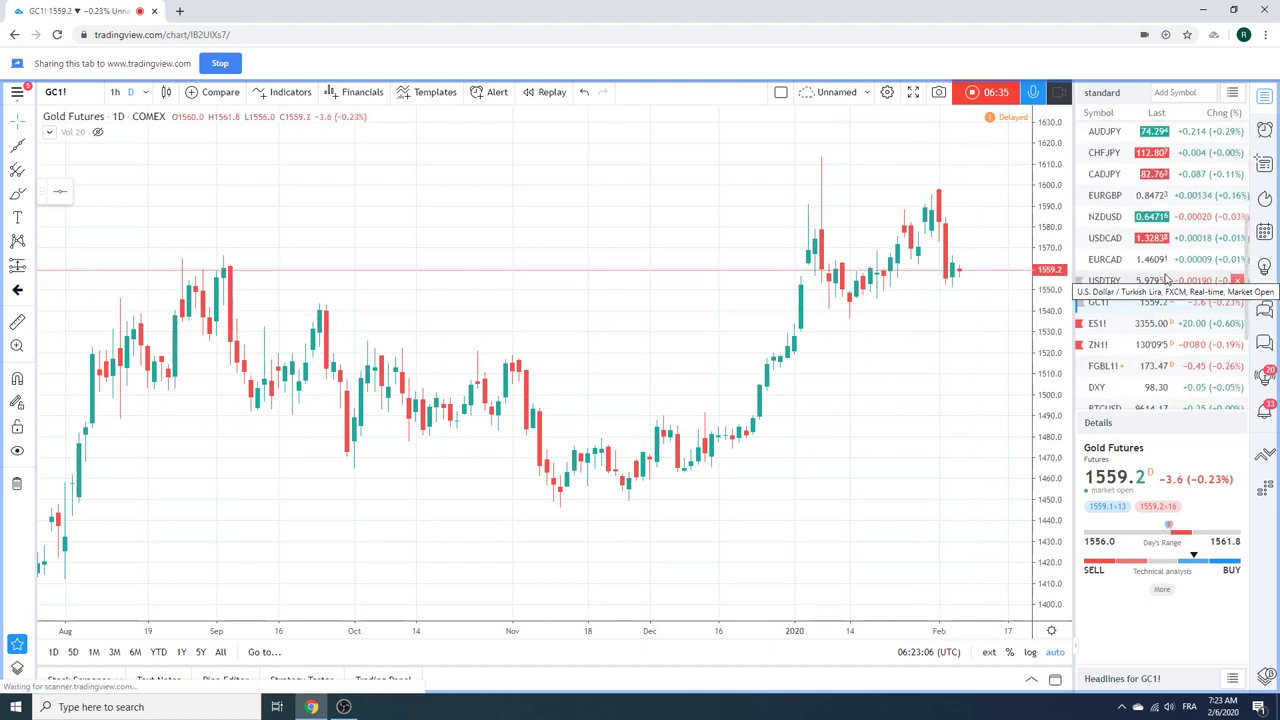
{"action": "scroll", "coordinate": [1166, 275], "scroll_direction": "down", "scroll_amount": 1}
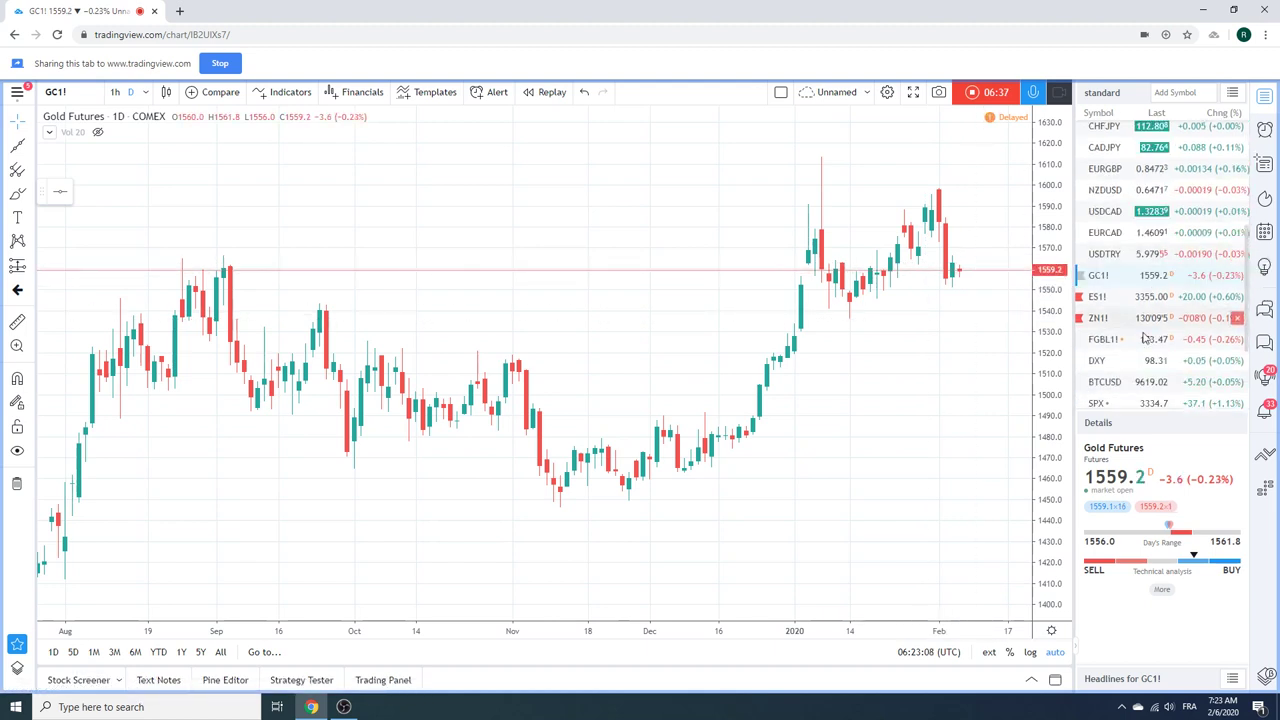
{"action": "left_click", "coordinate": [1136, 389]}
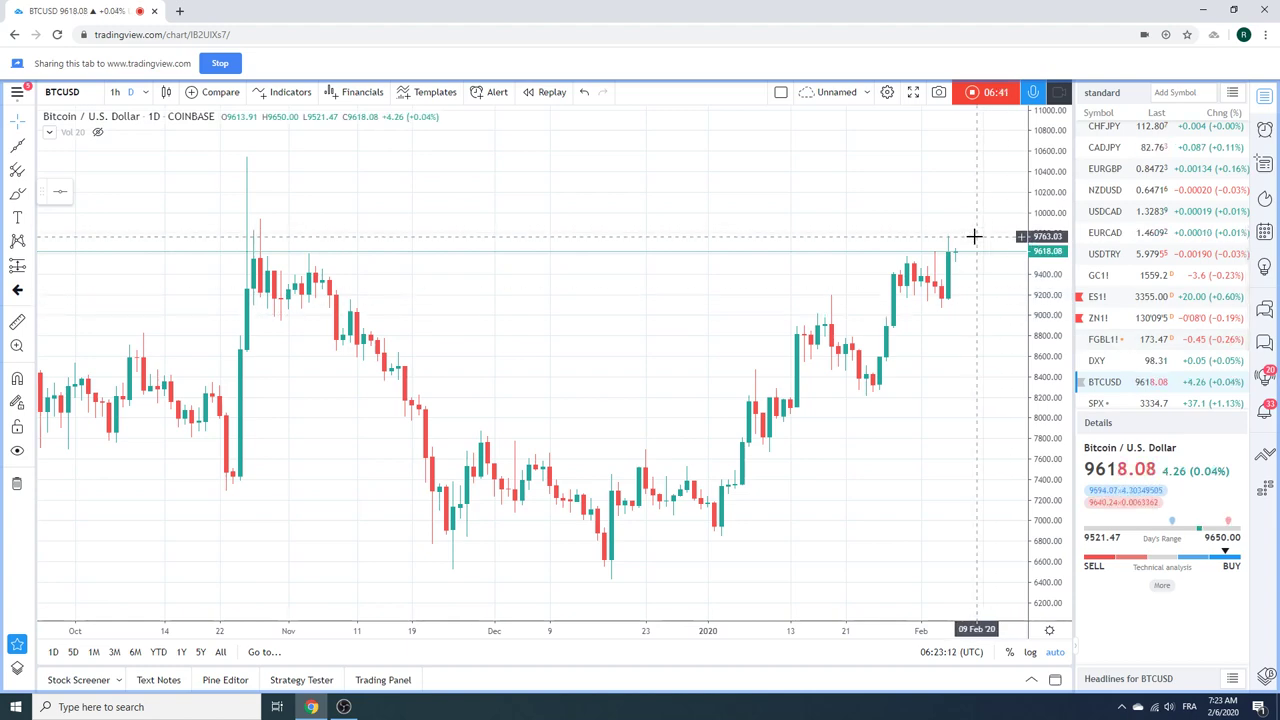
Zoom the BTCUSD chart out and back in to span roughly the past year.
{"action": "scroll", "coordinate": [974, 240], "scroll_direction": "down", "scroll_amount": 5}
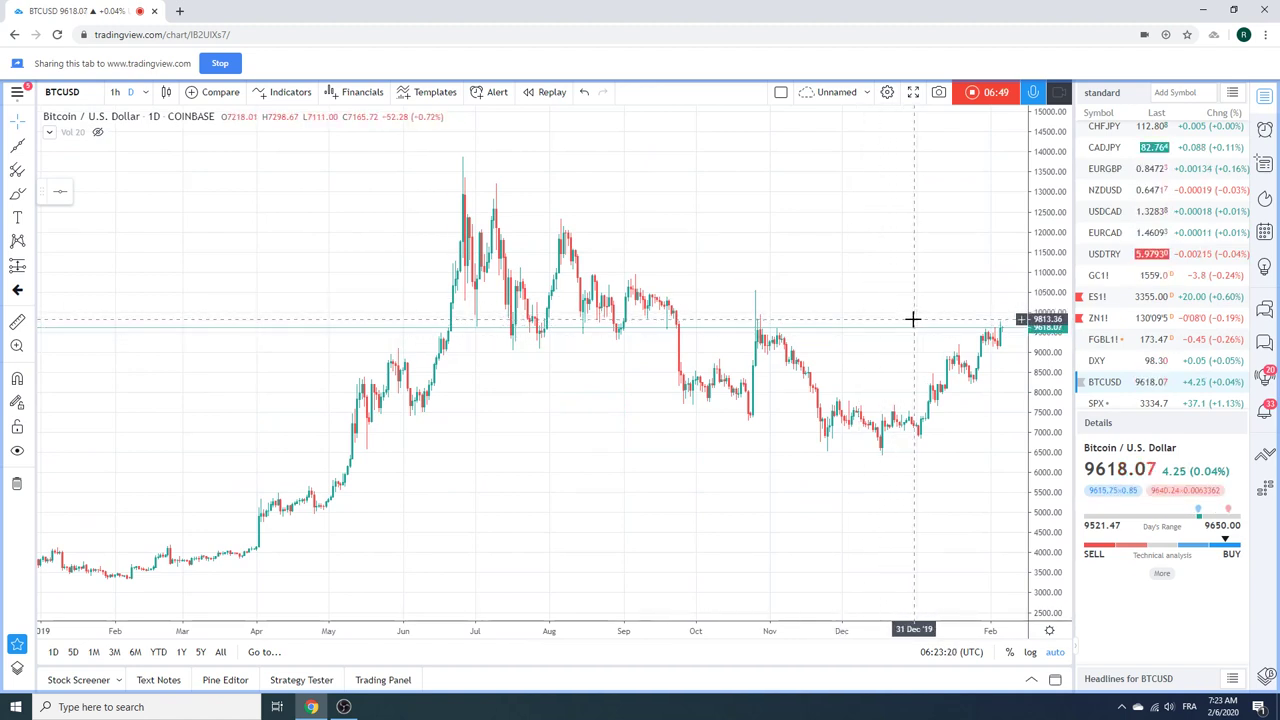
{"action": "scroll", "coordinate": [800, 320], "scroll_direction": "up", "scroll_amount": 3}
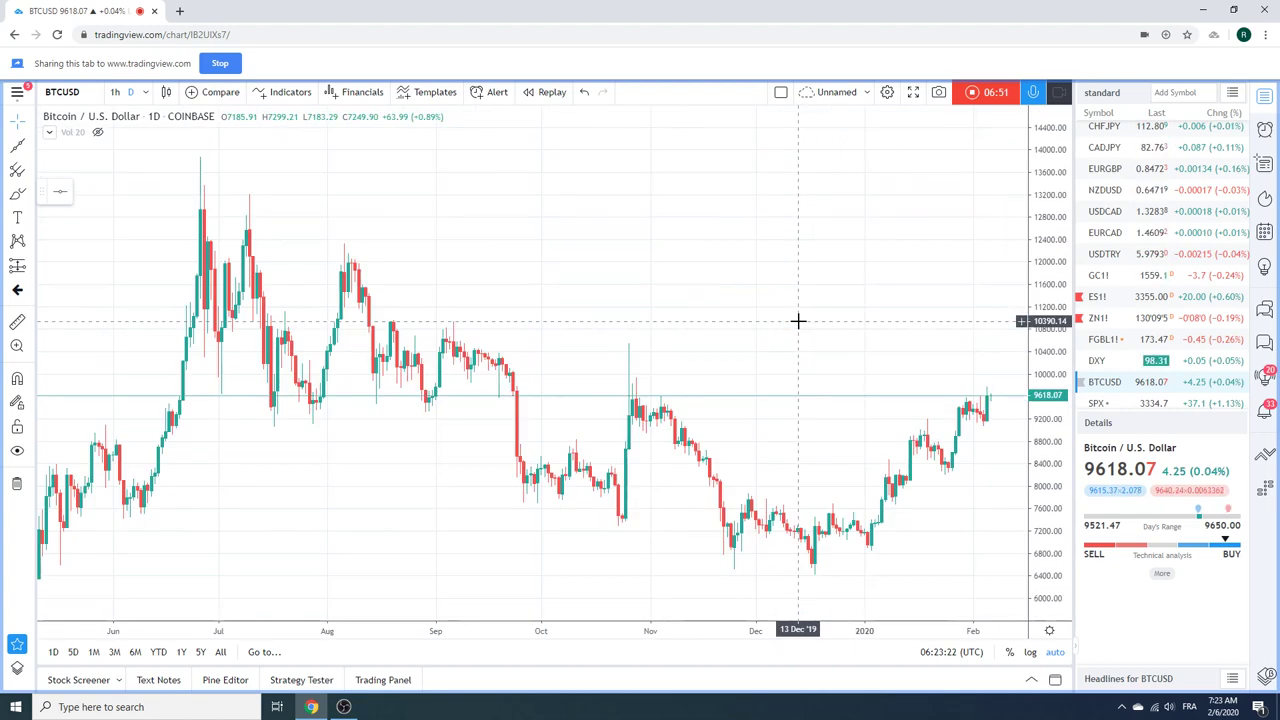
{"action": "scroll", "coordinate": [798, 321], "scroll_direction": "down", "scroll_amount": 2}
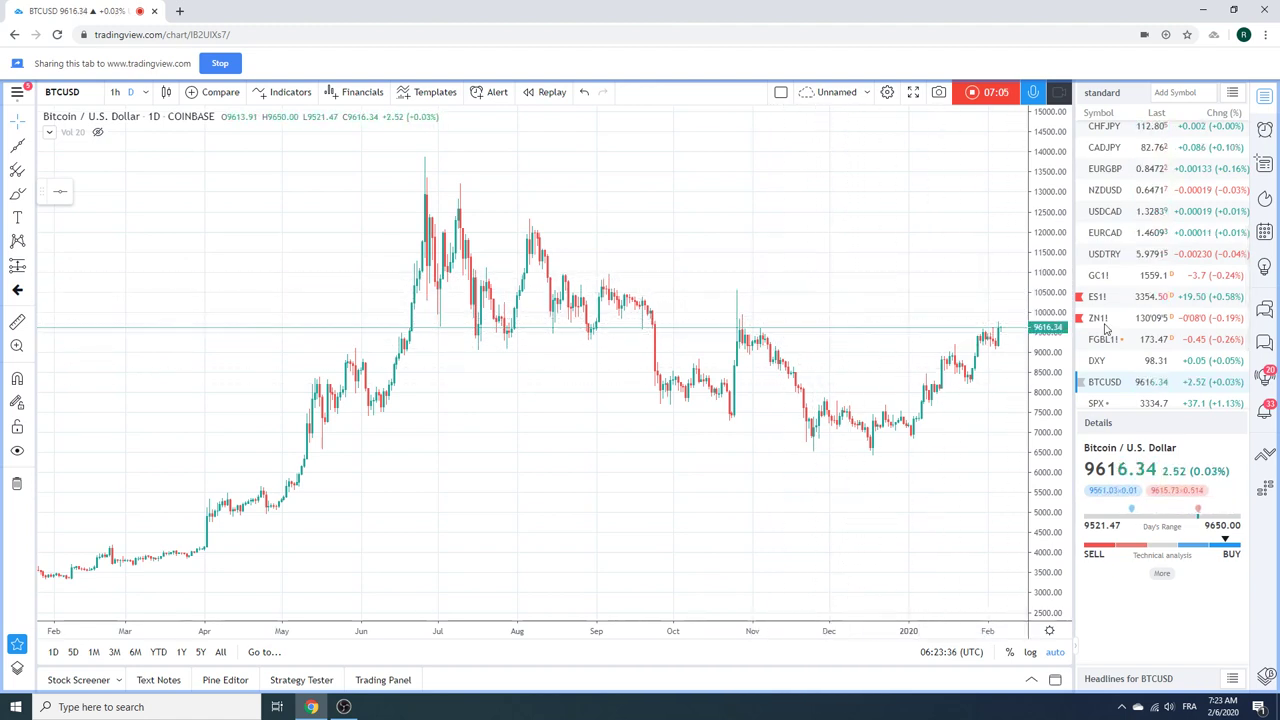
{"action": "scroll", "coordinate": [1137, 323], "scroll_direction": "down", "scroll_amount": 1}
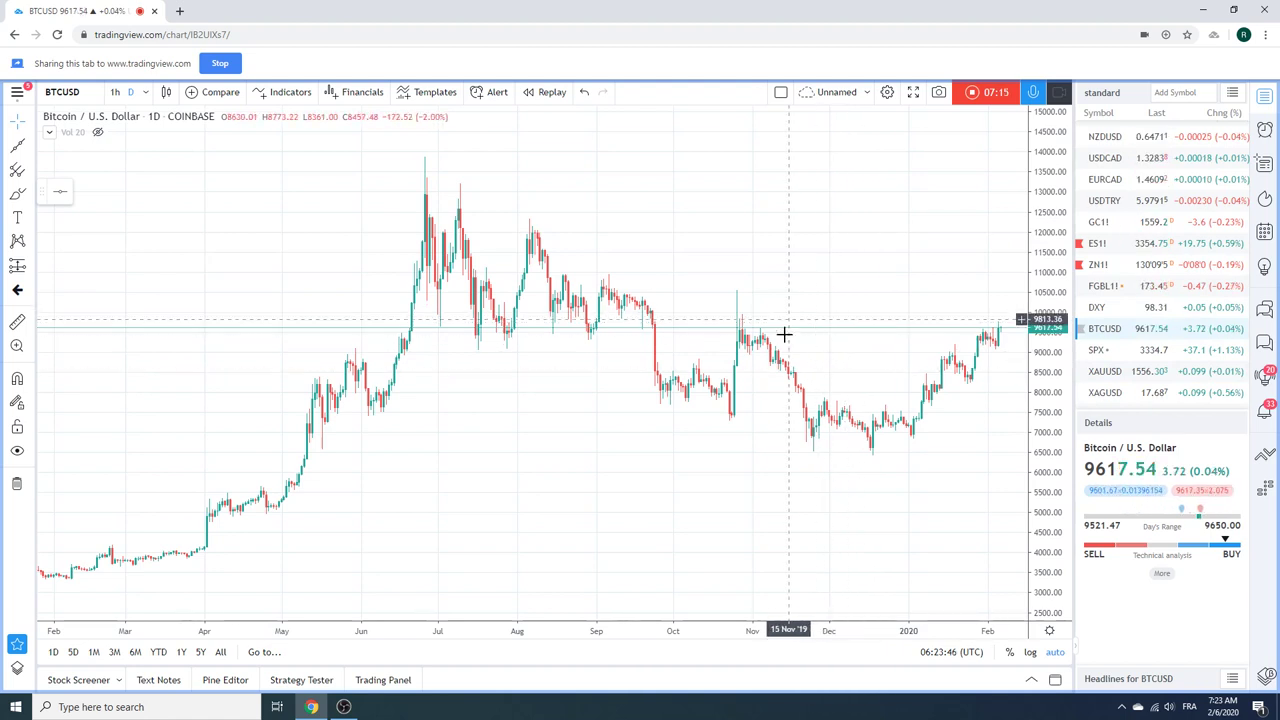
{"action": "scroll", "coordinate": [799, 337], "scroll_direction": "up", "scroll_amount": 3}
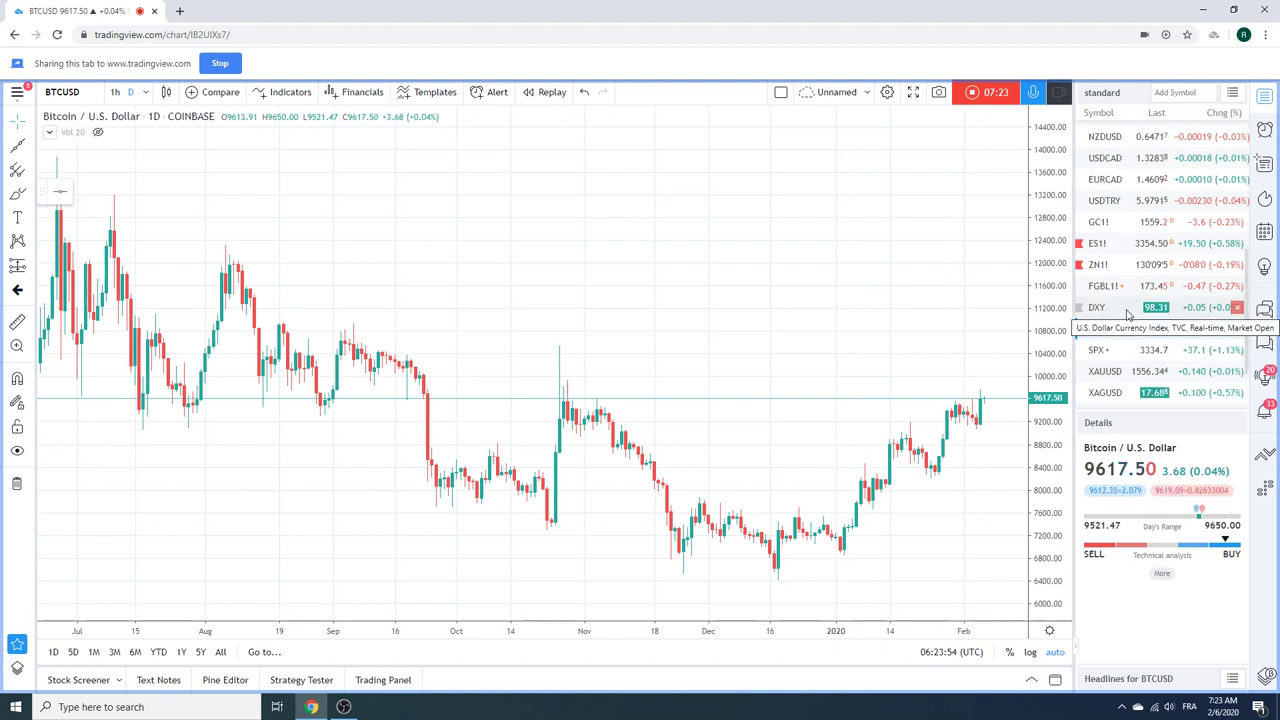
{"action": "scroll", "coordinate": [1128, 314], "scroll_direction": "up", "scroll_amount": 3}
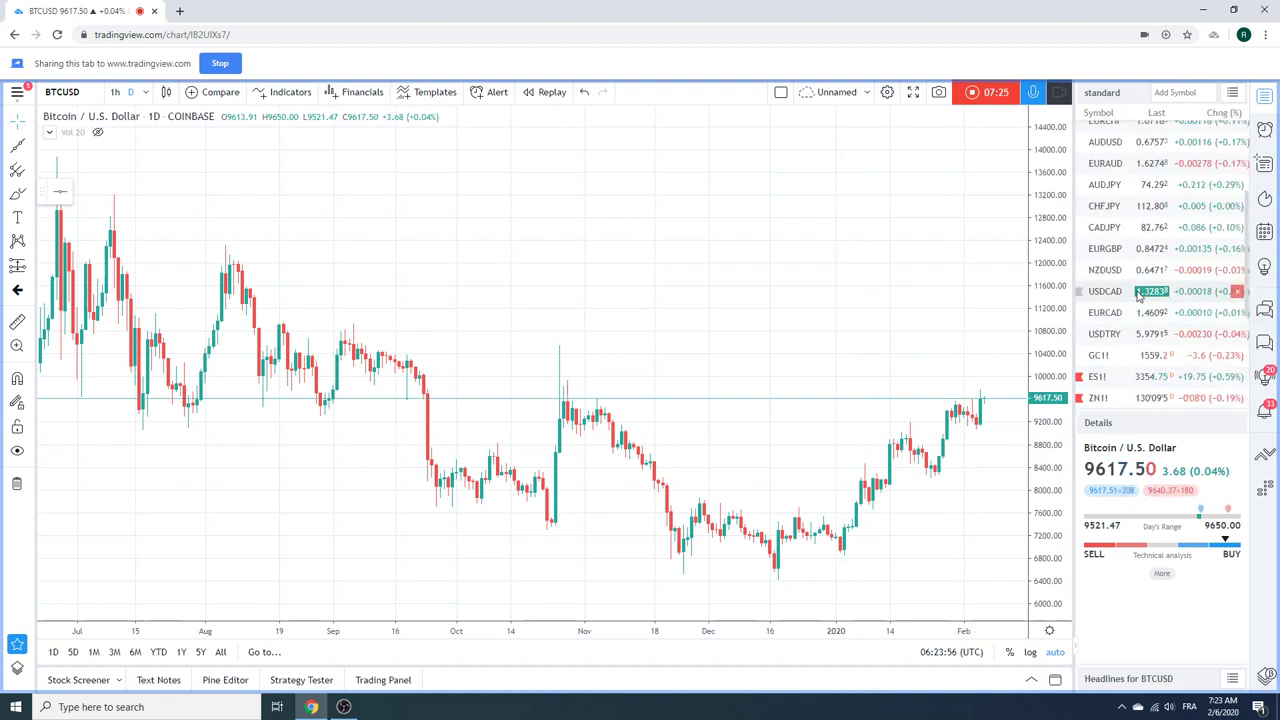
{"action": "scroll", "coordinate": [1125, 230], "scroll_direction": "up", "scroll_amount": 2}
Step through AUDUSD and USDJPY, then load the ES1! daily chart.
{"action": "left_click", "coordinate": [1122, 200]}
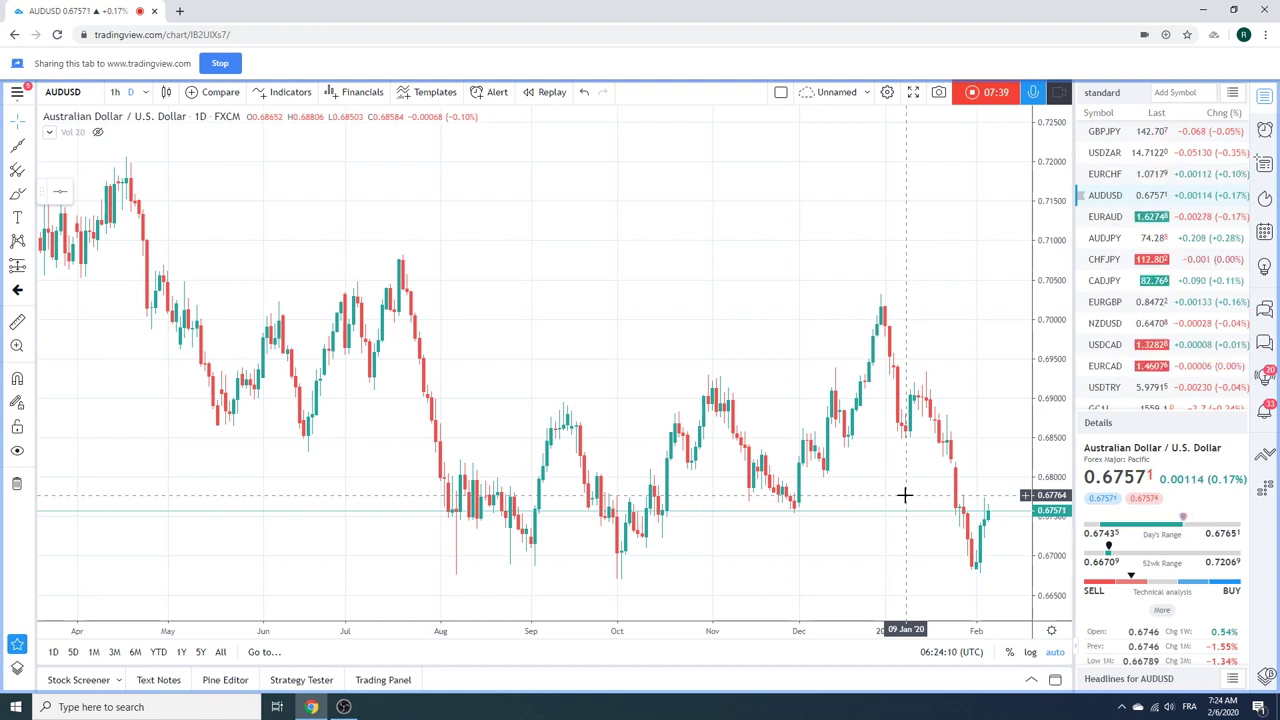
{"action": "scroll", "coordinate": [1132, 268], "scroll_direction": "up", "scroll_amount": 3}
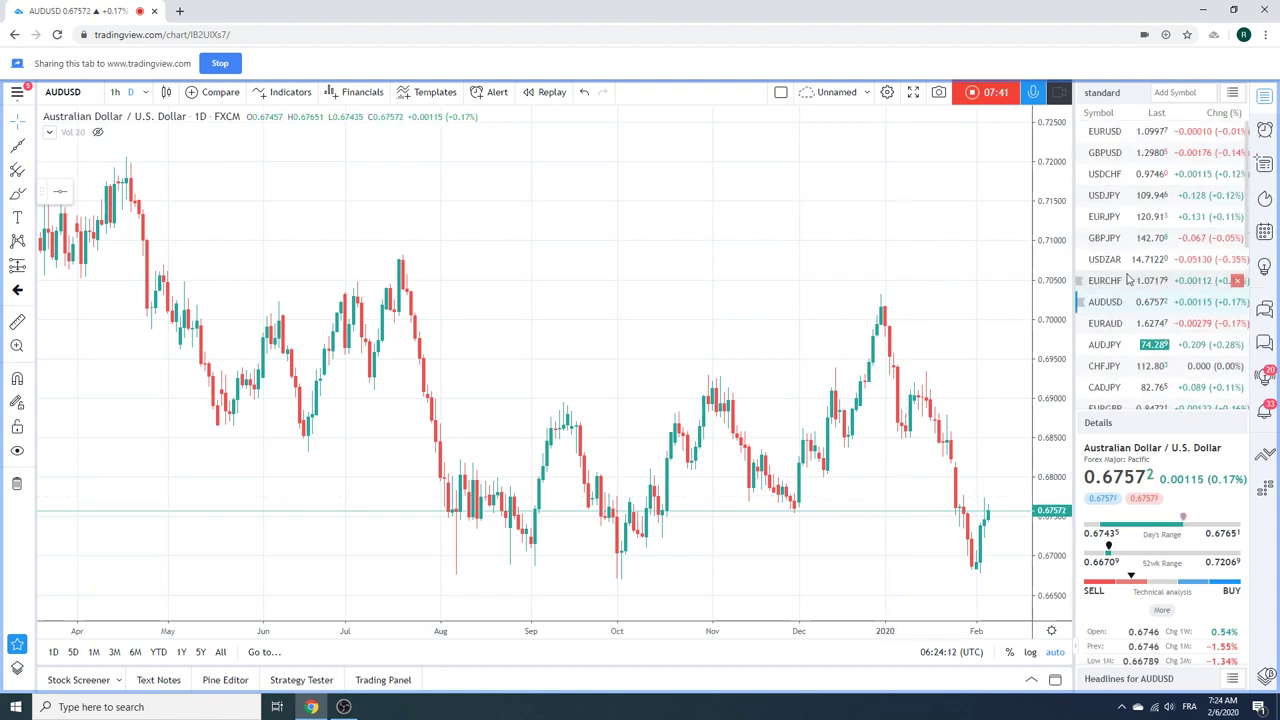
{"action": "left_click", "coordinate": [1106, 196]}
{"action": "scroll", "coordinate": [1140, 202], "scroll_direction": "down", "scroll_amount": 3}
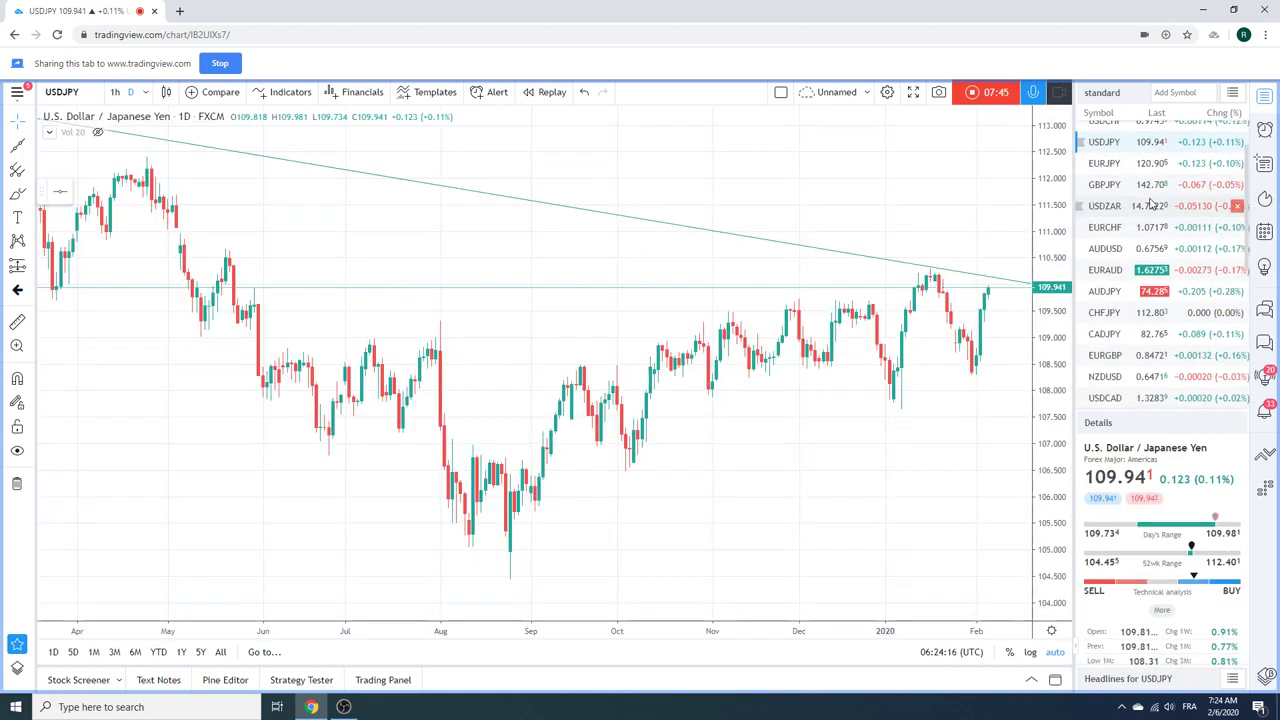
{"action": "scroll", "coordinate": [1150, 203], "scroll_direction": "down", "scroll_amount": 1}
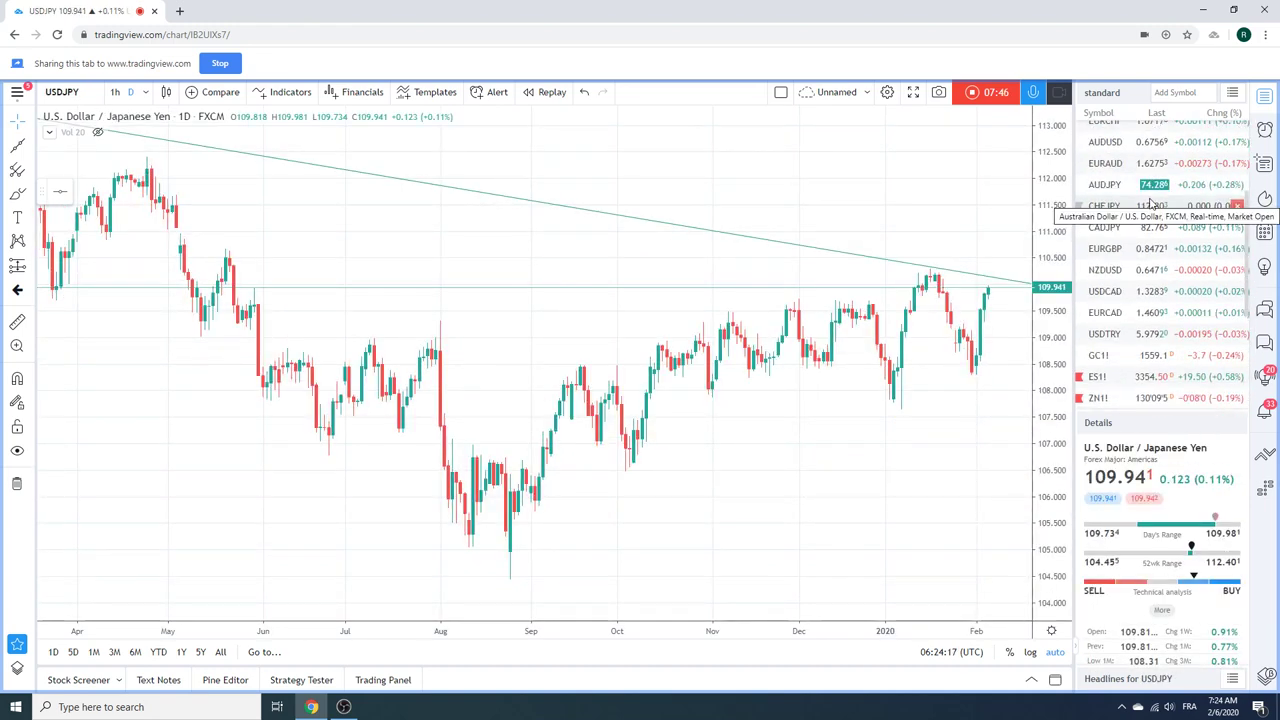
{"action": "left_click", "coordinate": [1143, 379]}
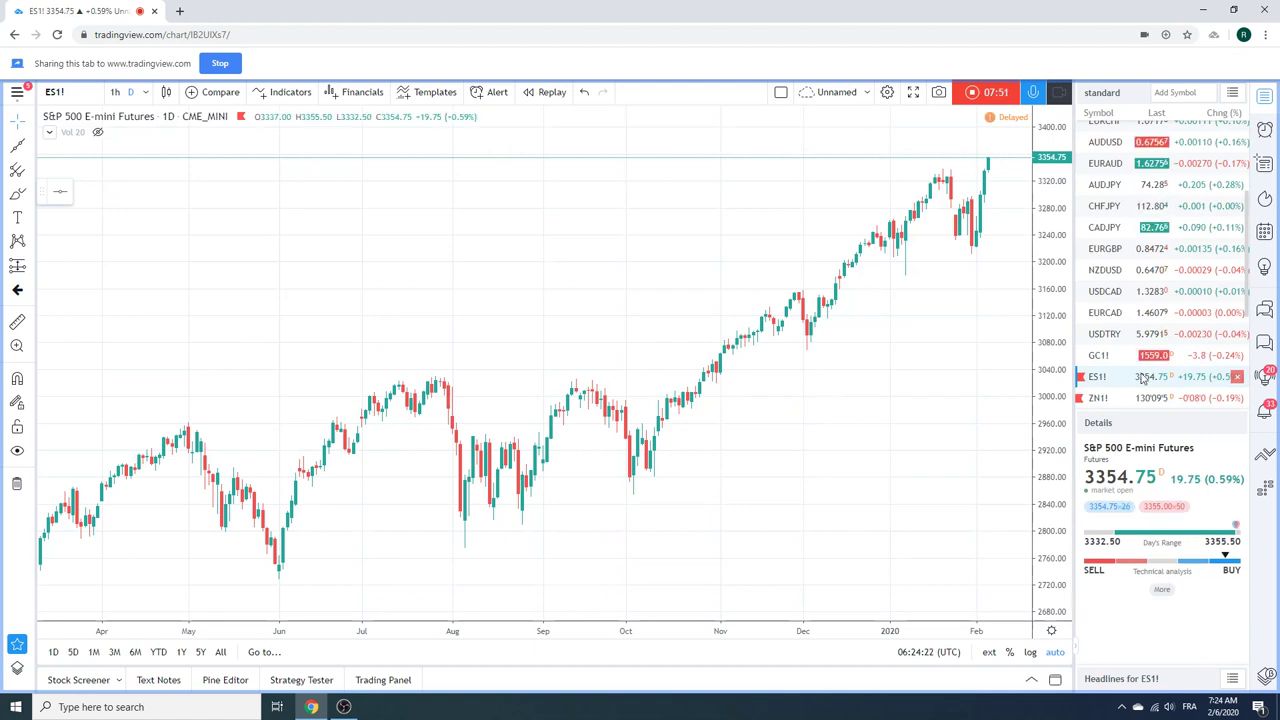
Scroll through the watchlist, then stop the recording to bring up Preview Video Idea.
{"action": "scroll", "coordinate": [1133, 327], "scroll_direction": "down", "scroll_amount": 1}
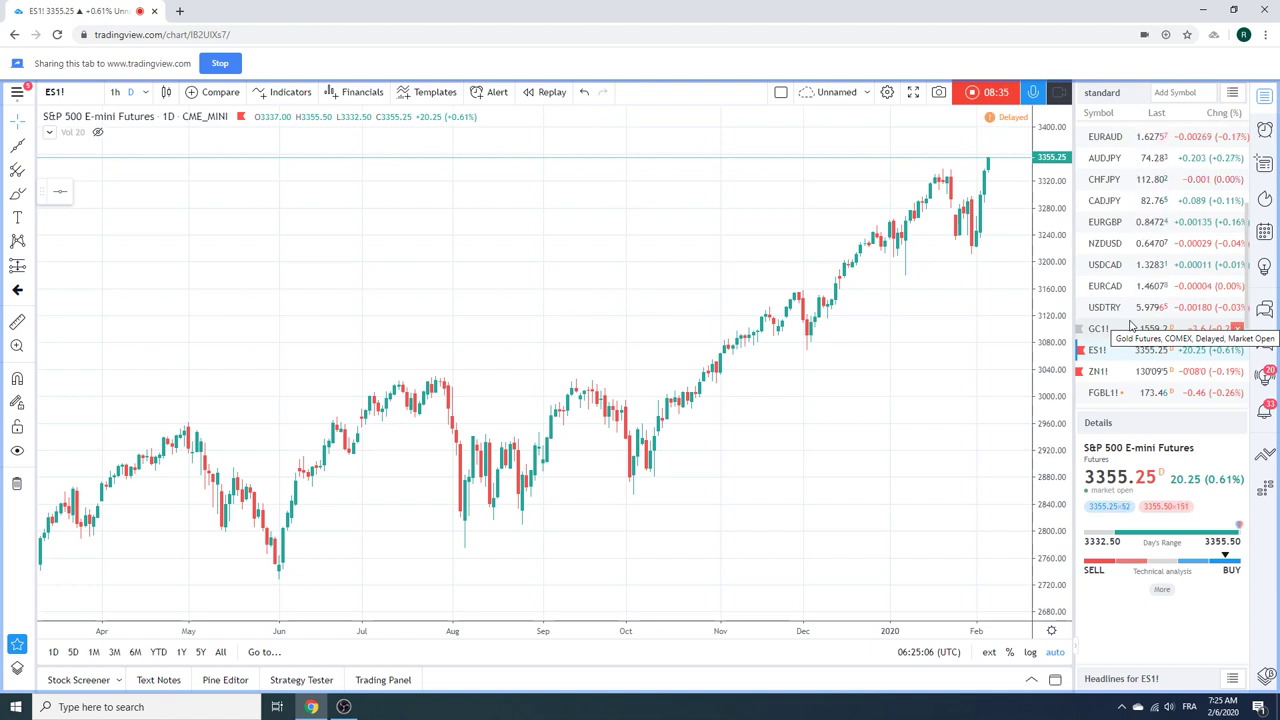
{"action": "scroll", "coordinate": [1137, 260], "scroll_direction": "up", "scroll_amount": 2}
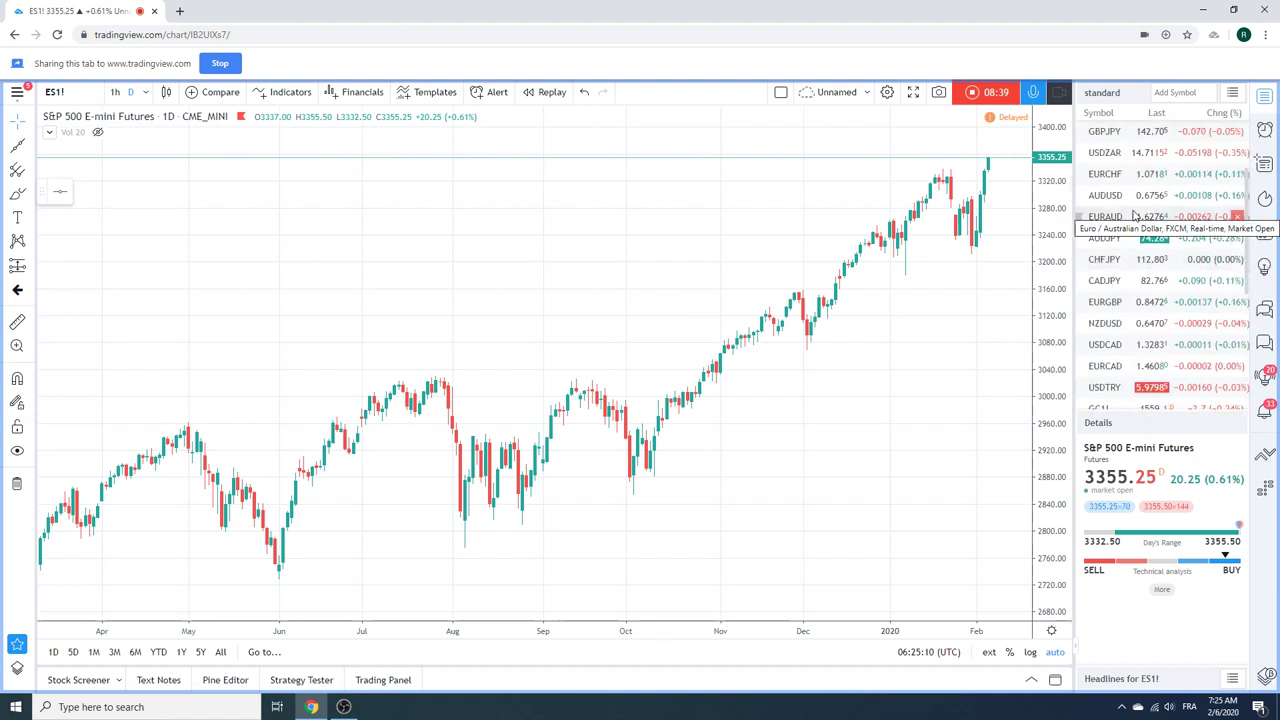
{"action": "scroll", "coordinate": [1133, 216], "scroll_direction": "down", "scroll_amount": 2}
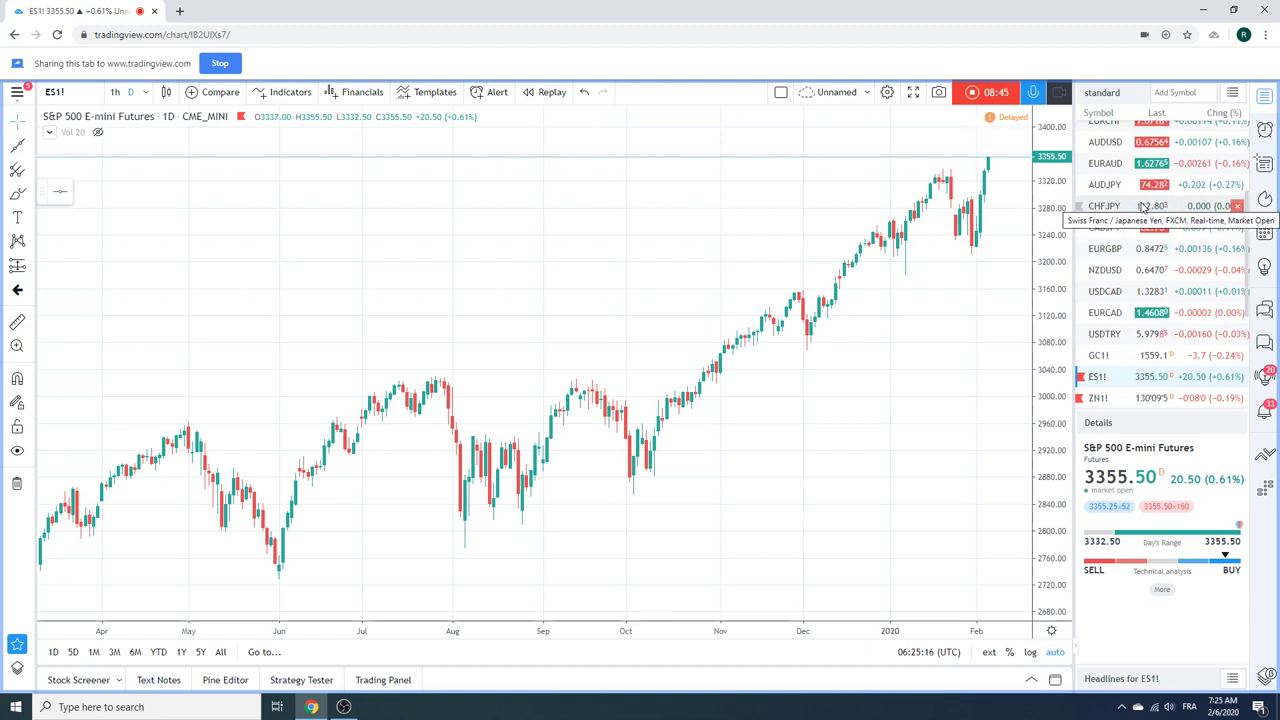
{"action": "scroll", "coordinate": [1145, 210], "scroll_direction": "up", "scroll_amount": 3}
{"action": "scroll", "coordinate": [1145, 215], "scroll_direction": "up", "scroll_amount": 2}
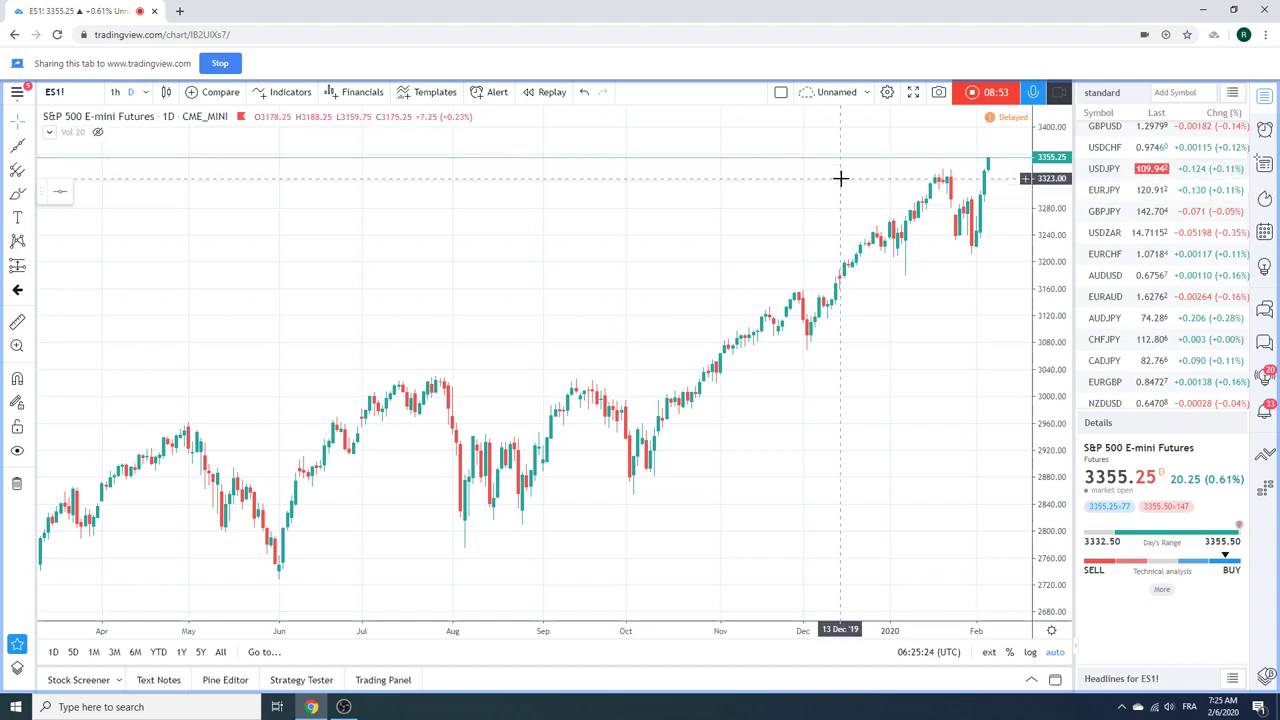
{"action": "left_click", "coordinate": [974, 93]}
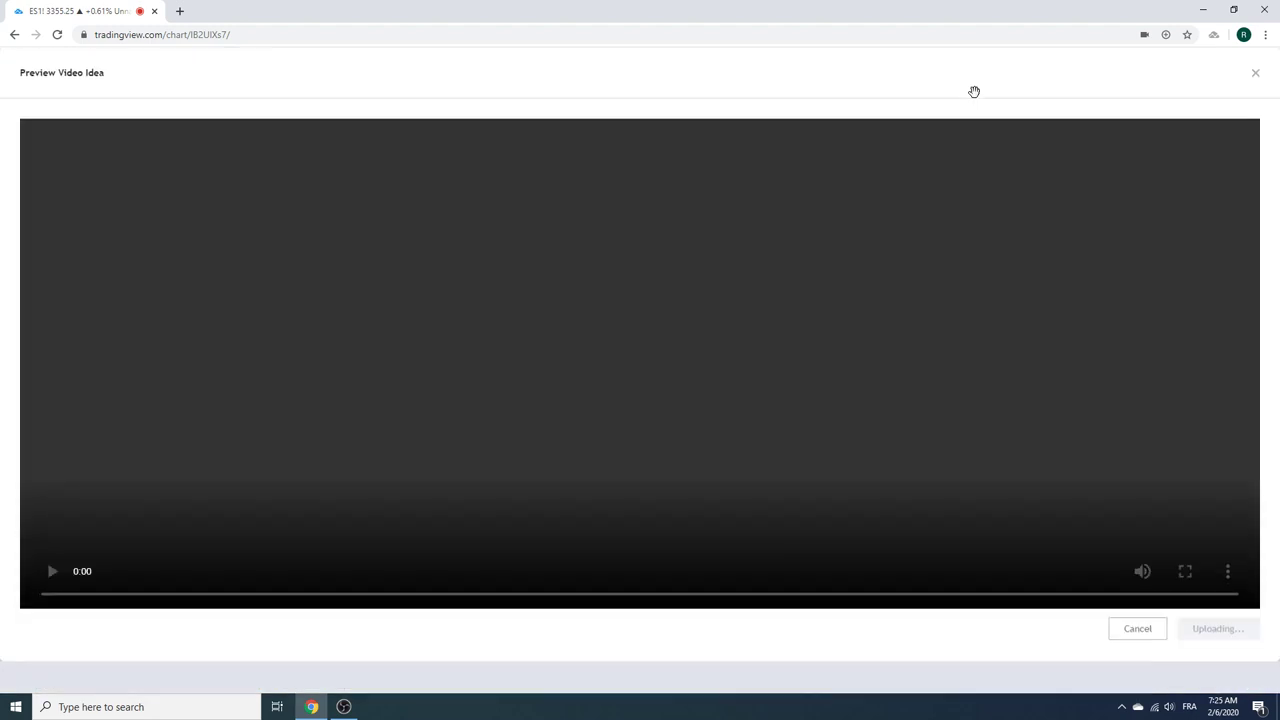